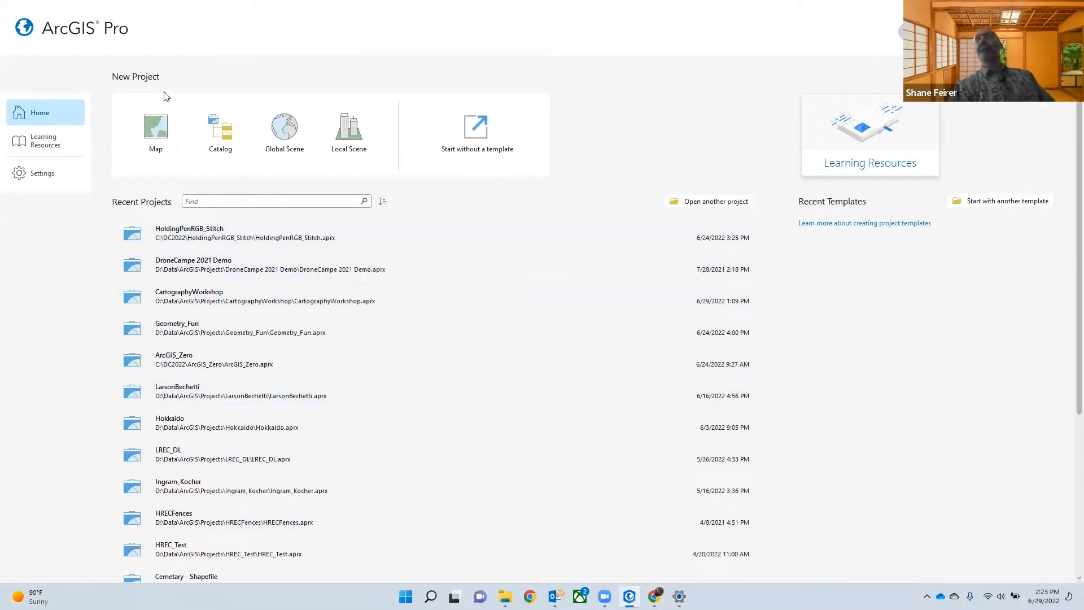
# Step: Start a new project from the Map template and name it Stitching_Pro
pyautogui.click(152, 128)
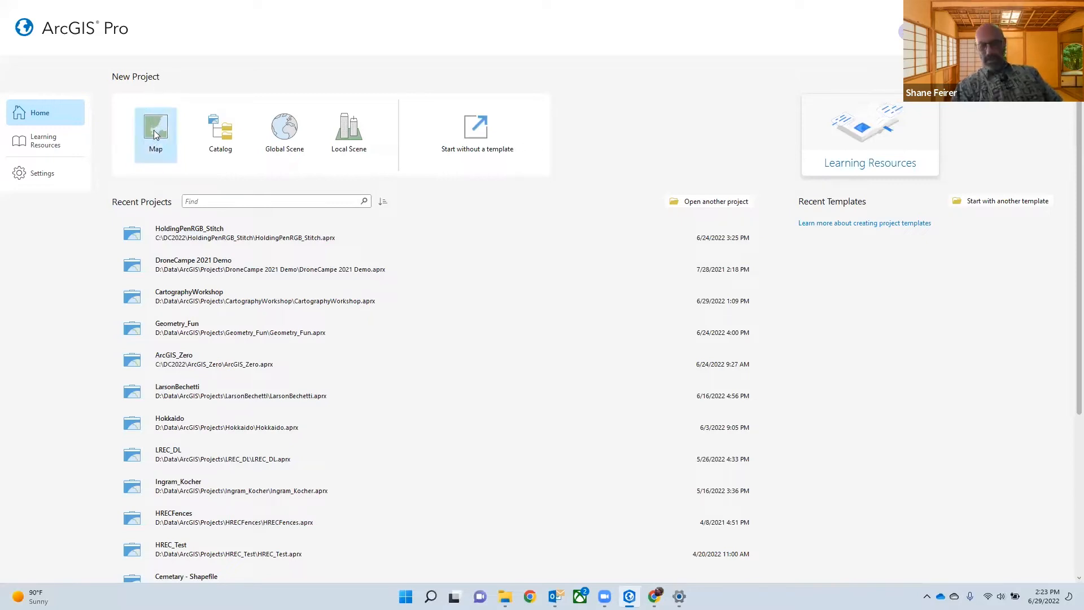
pyautogui.click(154, 130)
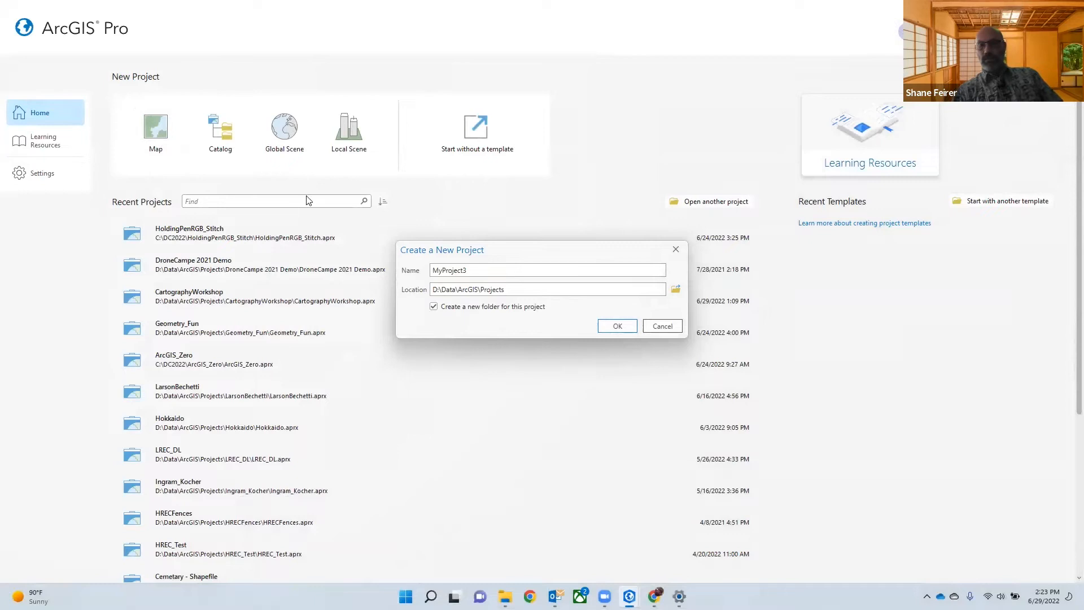
pyautogui.click(506, 272)
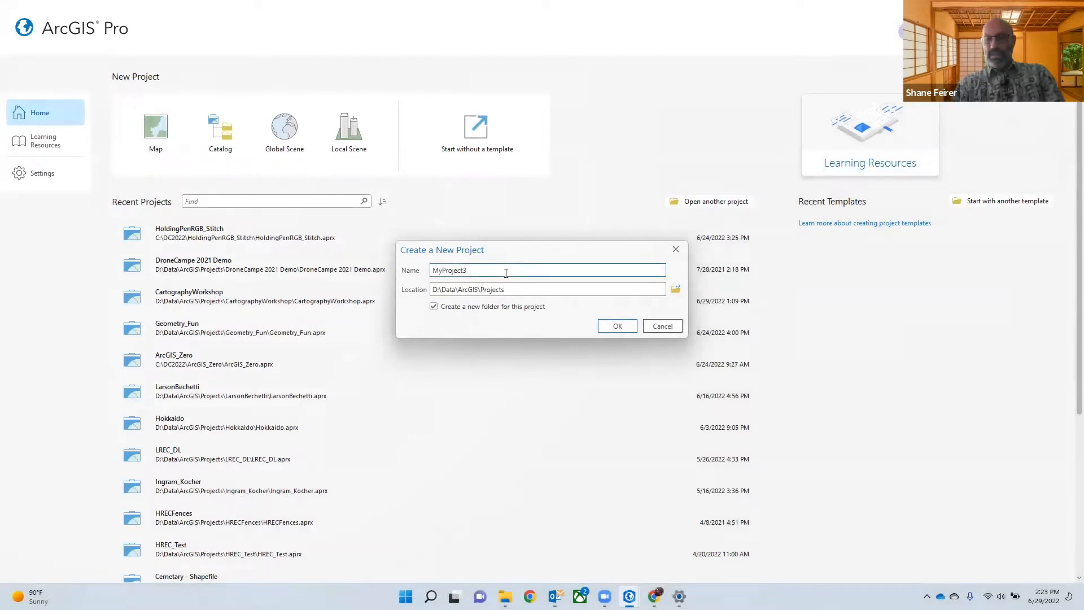
pyautogui.press('BackSpace')
pyautogui.press('BackSpace')
pyautogui.press('BackSpace')
pyautogui.press('BackSpace')
pyautogui.press('BackSpace')
pyautogui.press('BackSpace')
pyautogui.press('BackSpace')
pyautogui.press('BackSpace')
pyautogui.press('BackSpace')
pyautogui.write('Stitching')
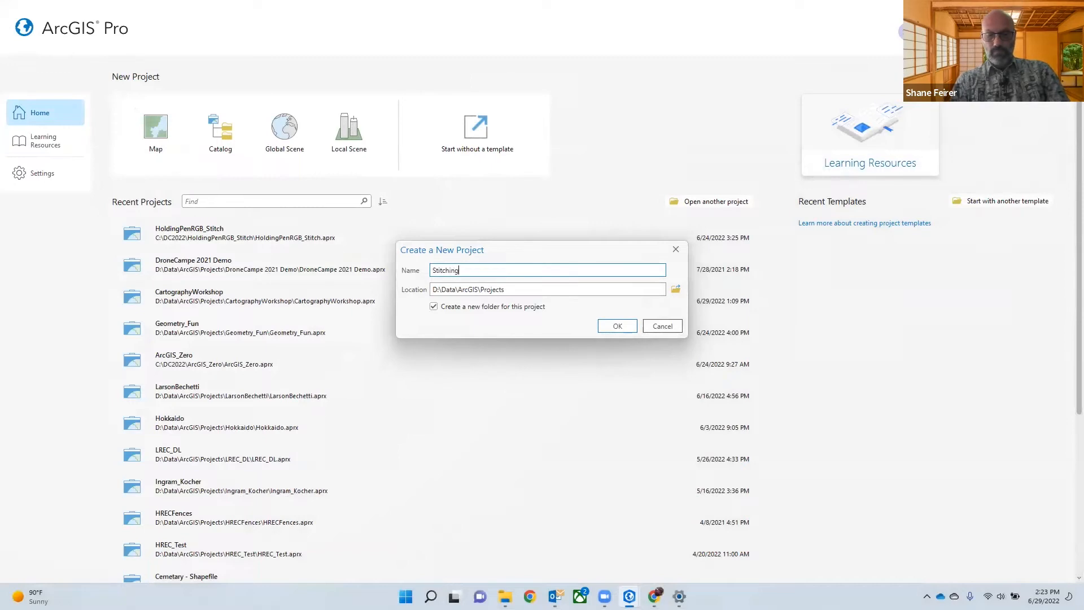
pyautogui.write(' Im')
pyautogui.press('BackSpace')
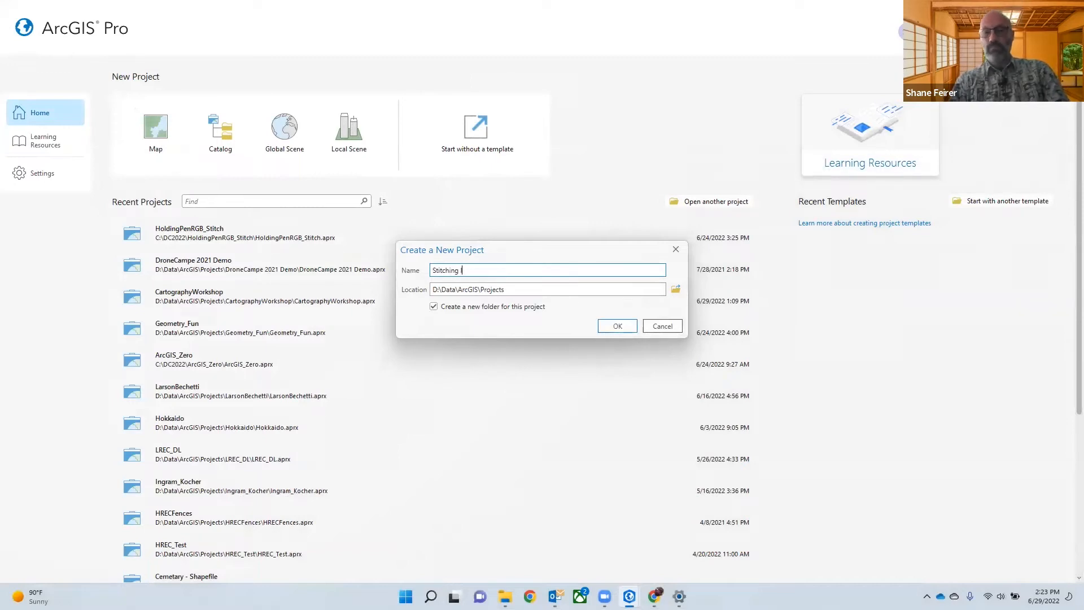
pyautogui.write('P')
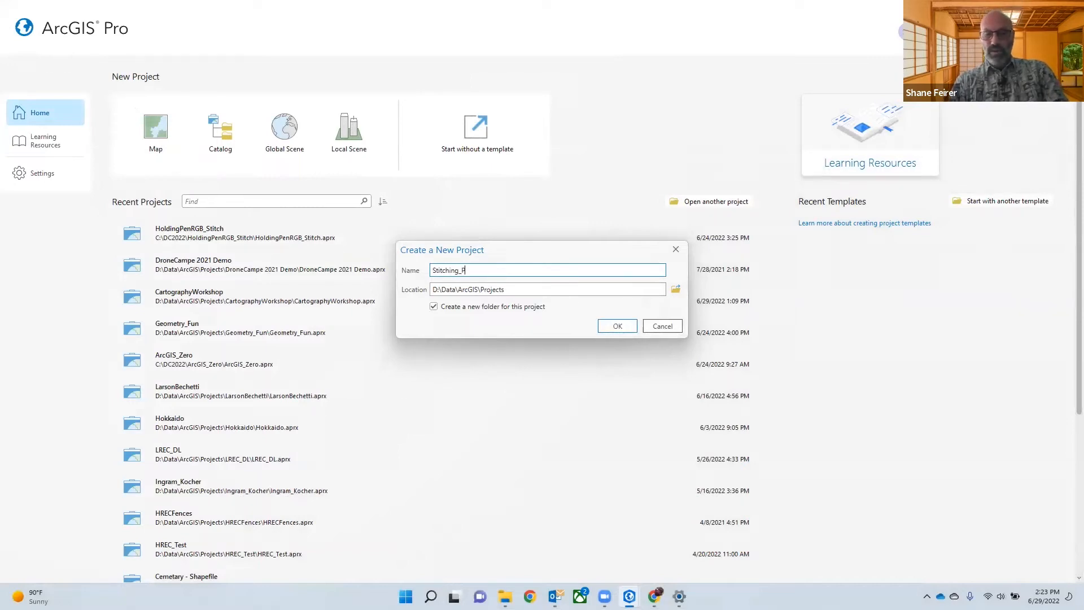
pyautogui.write('ro_')
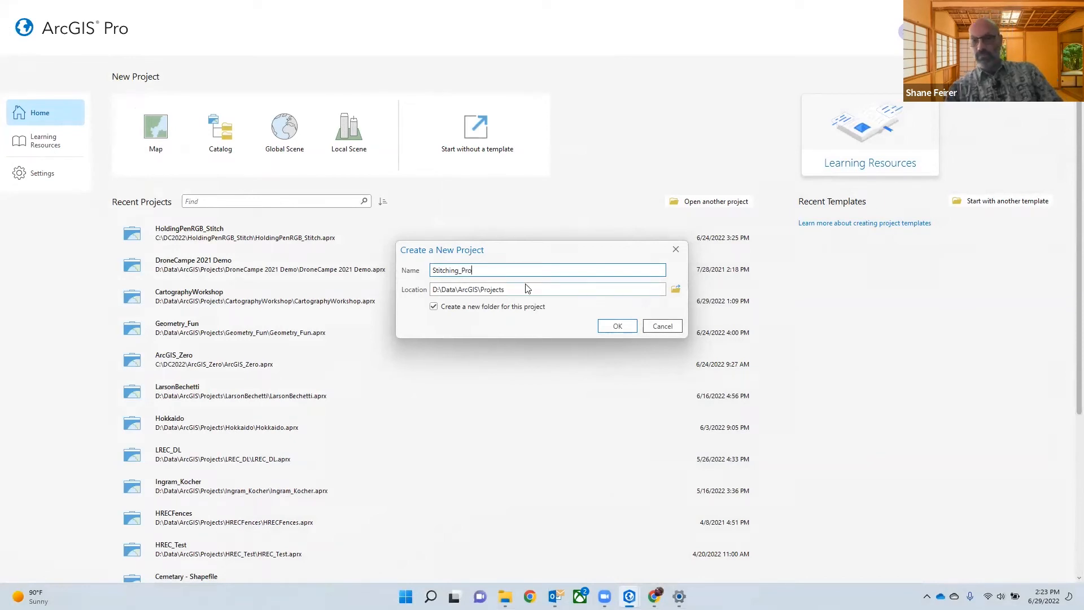
# Step: Set the new project's location to the DC2022 folder on the C: drive and create the project
pyautogui.click(548, 289)
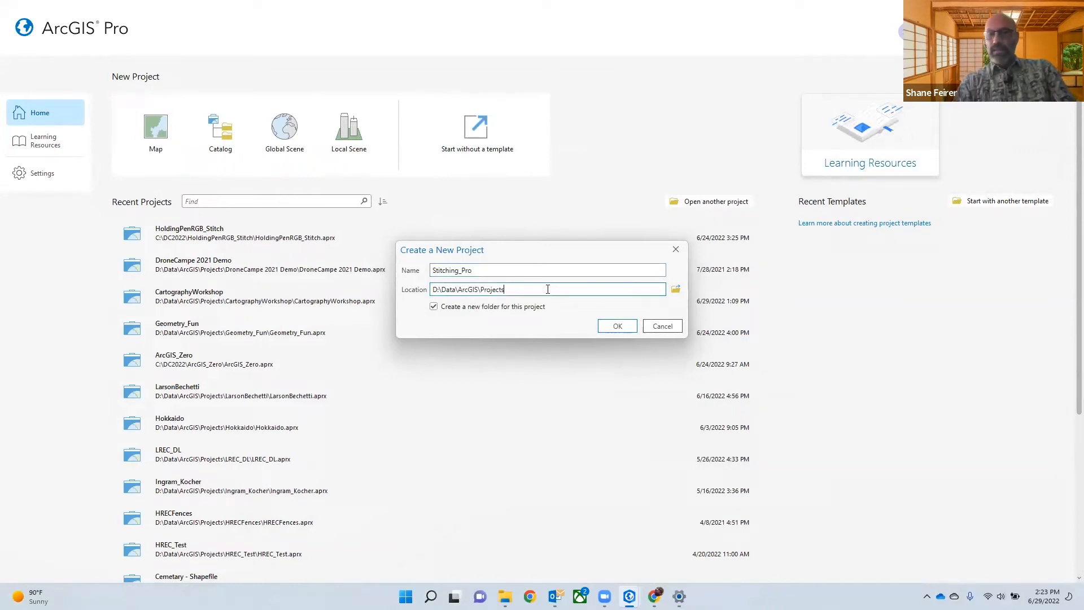
pyautogui.click(675, 291)
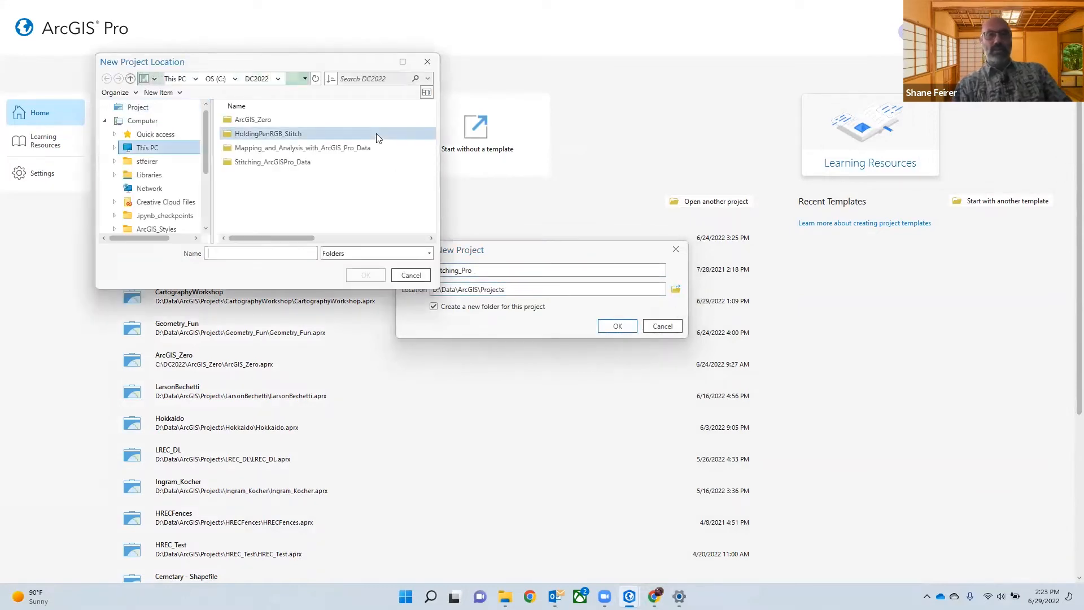
pyautogui.click(158, 147)
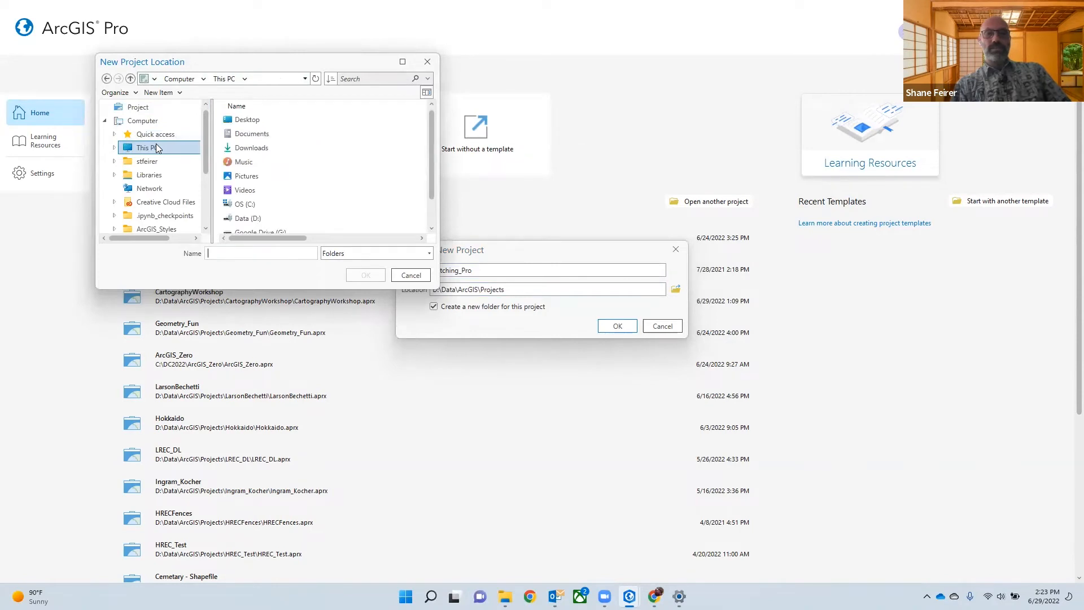
pyautogui.doubleClick(242, 203)
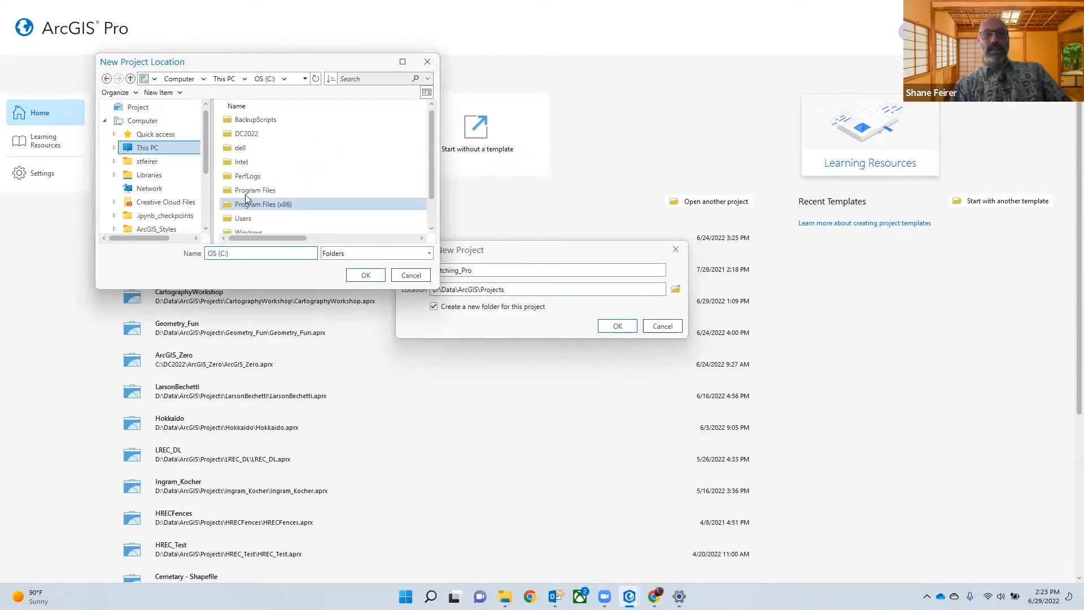
pyautogui.doubleClick(246, 136)
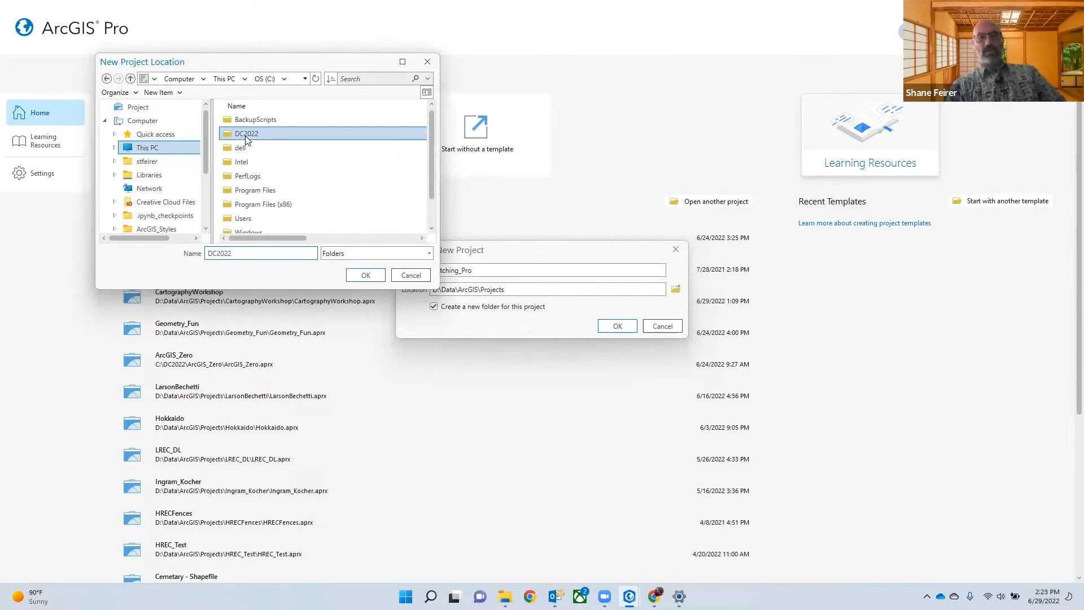
pyautogui.click(215, 78)
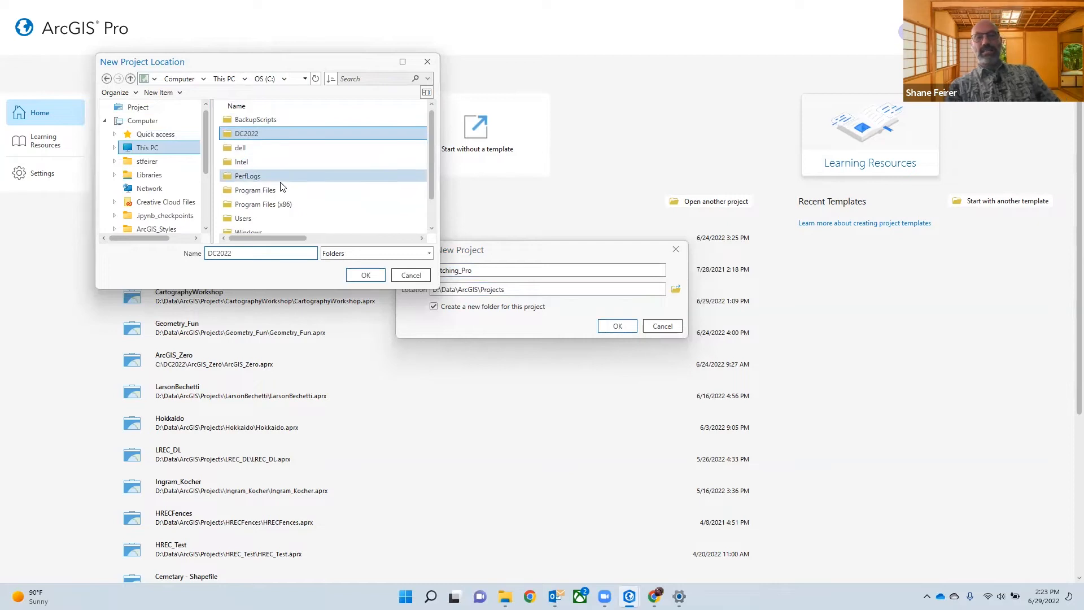
pyautogui.click(355, 273)
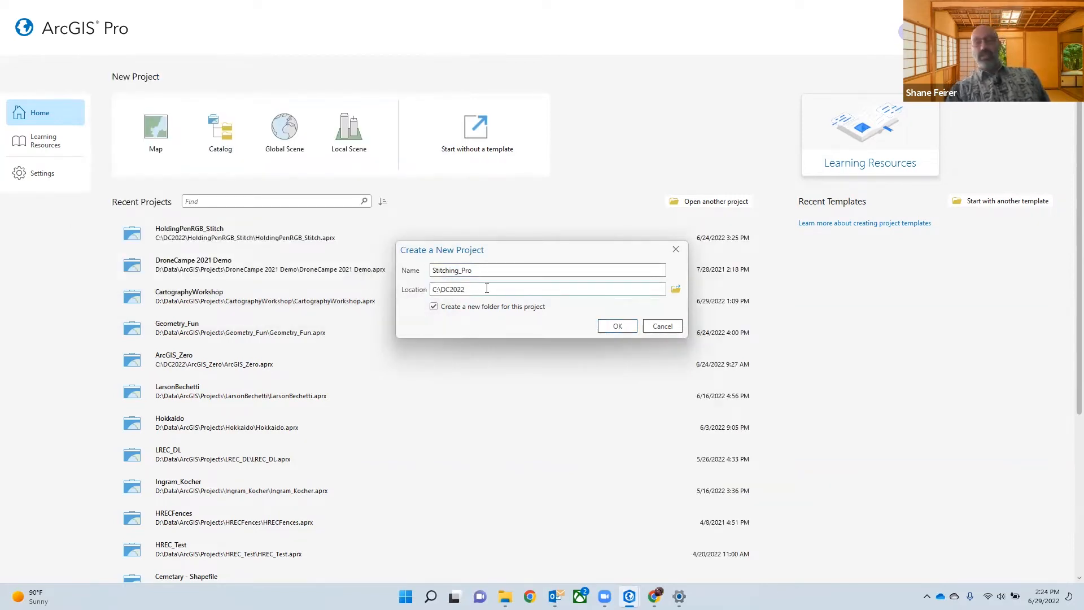
pyautogui.press('ctrl')
pyautogui.press('ctrl')
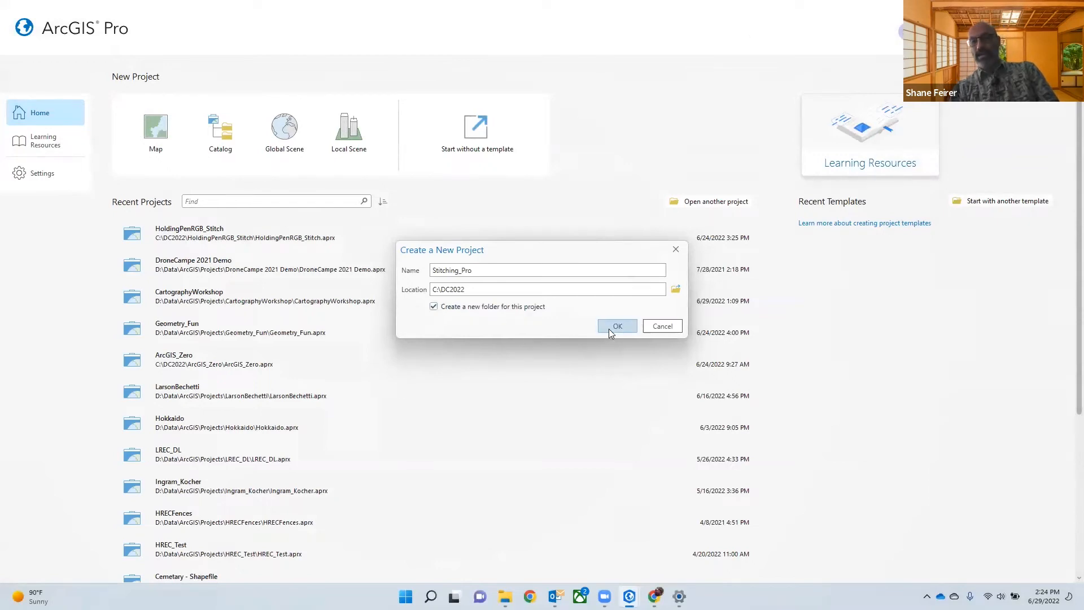
pyautogui.click(608, 329)
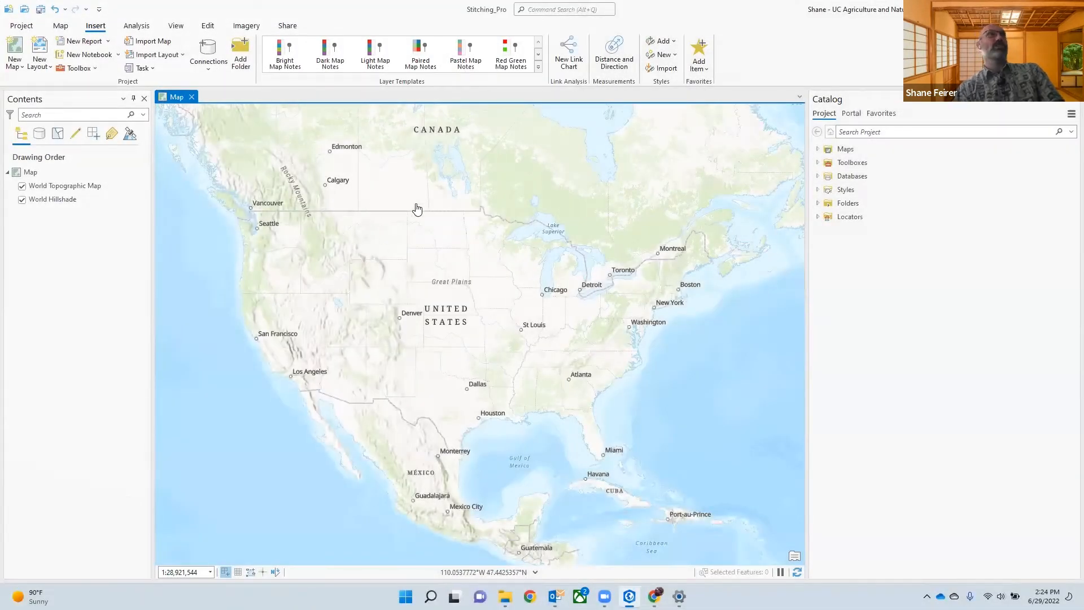
pyautogui.click(371, 185)
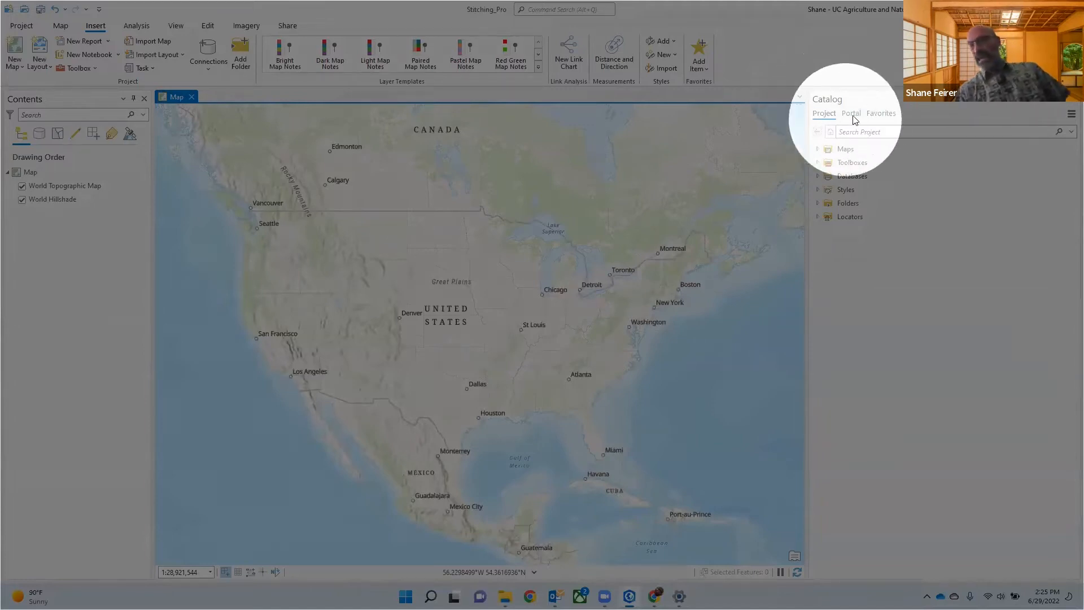
pyautogui.click(783, 125)
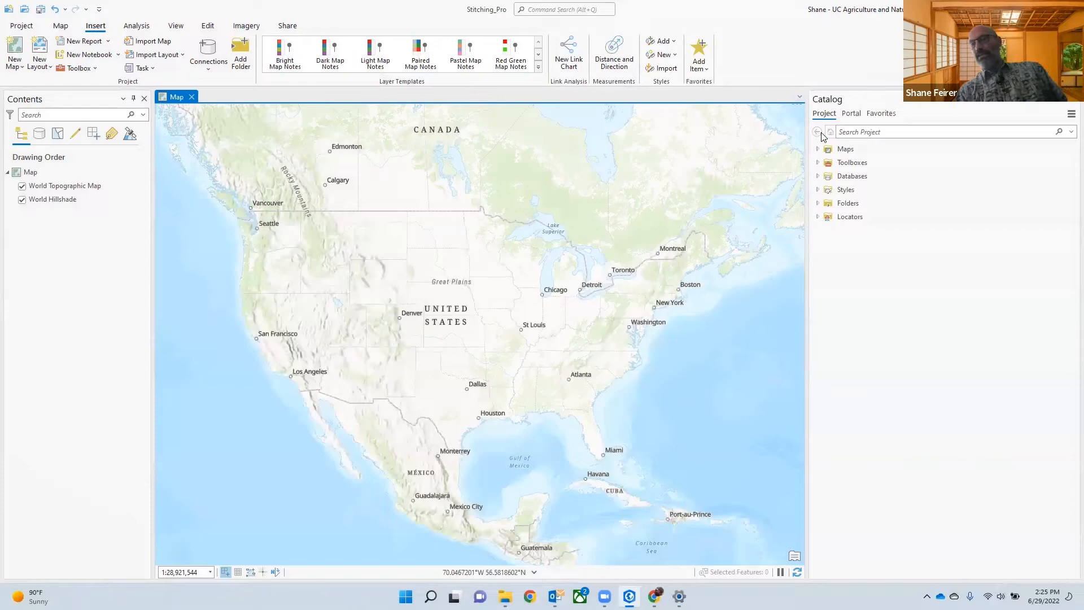
# Step: Expand the project's Maps, Toolboxes, Databases and Folders groups in the catalog to examine their contents
pyautogui.click(817, 149)
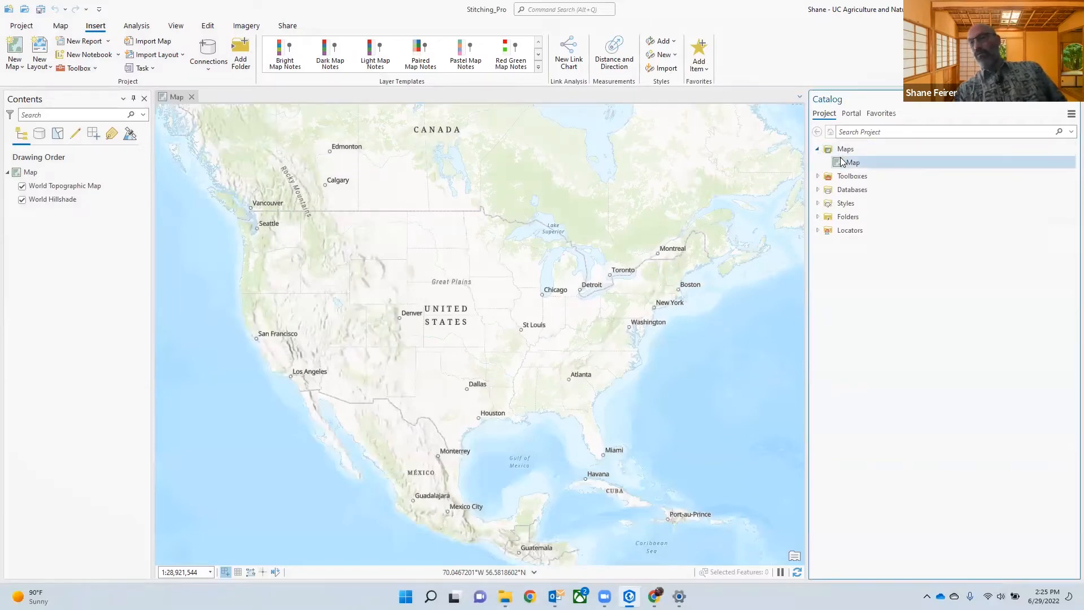
pyautogui.click(818, 177)
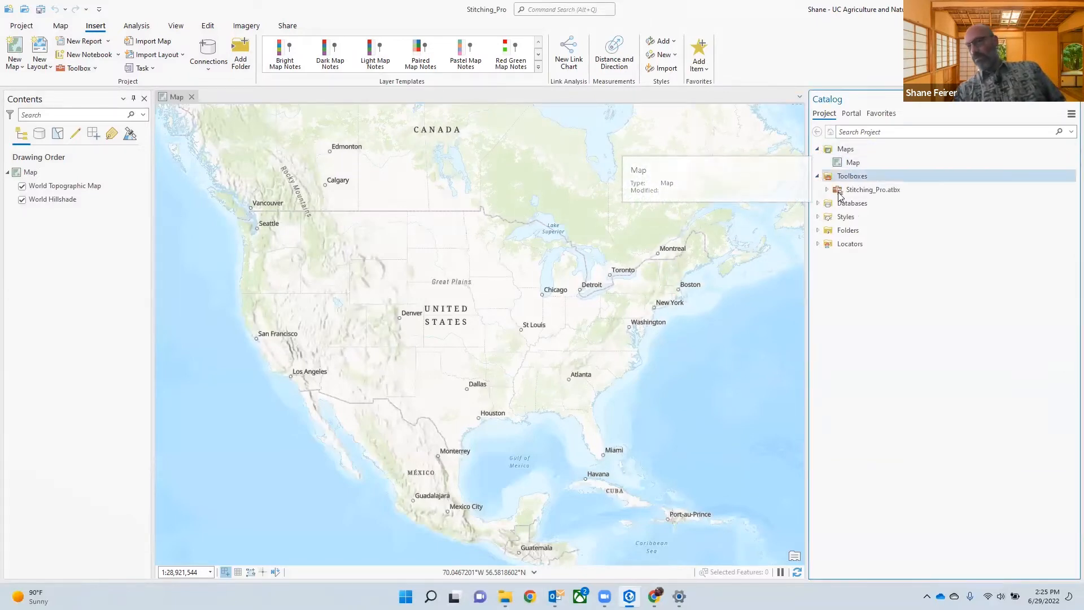
pyautogui.click(817, 203)
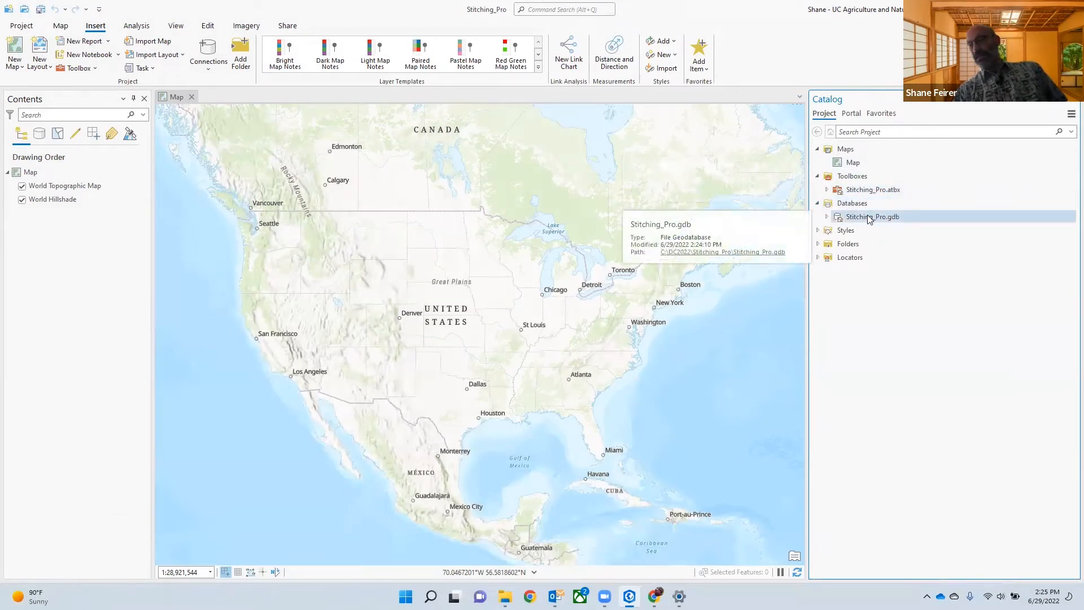
pyautogui.click(818, 244)
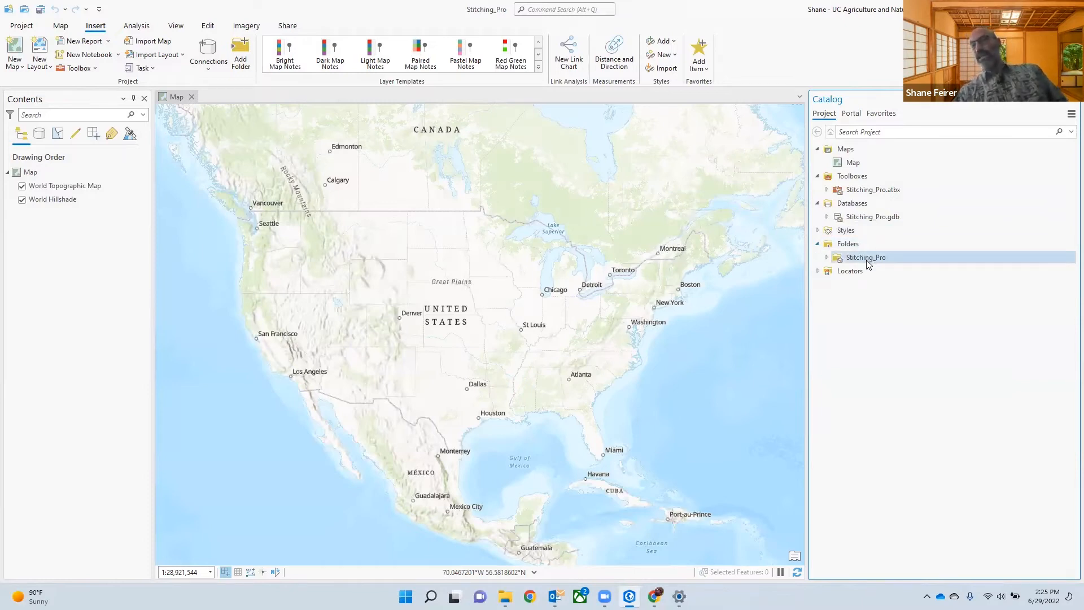
pyautogui.moveTo(866, 260)
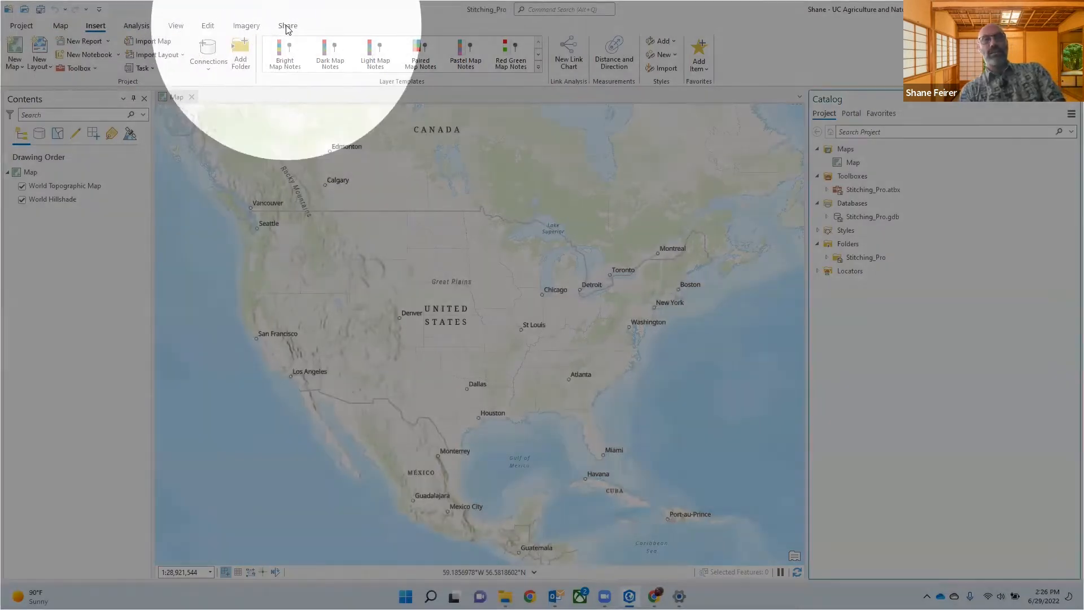
pyautogui.click(278, 29)
pyautogui.click(251, 28)
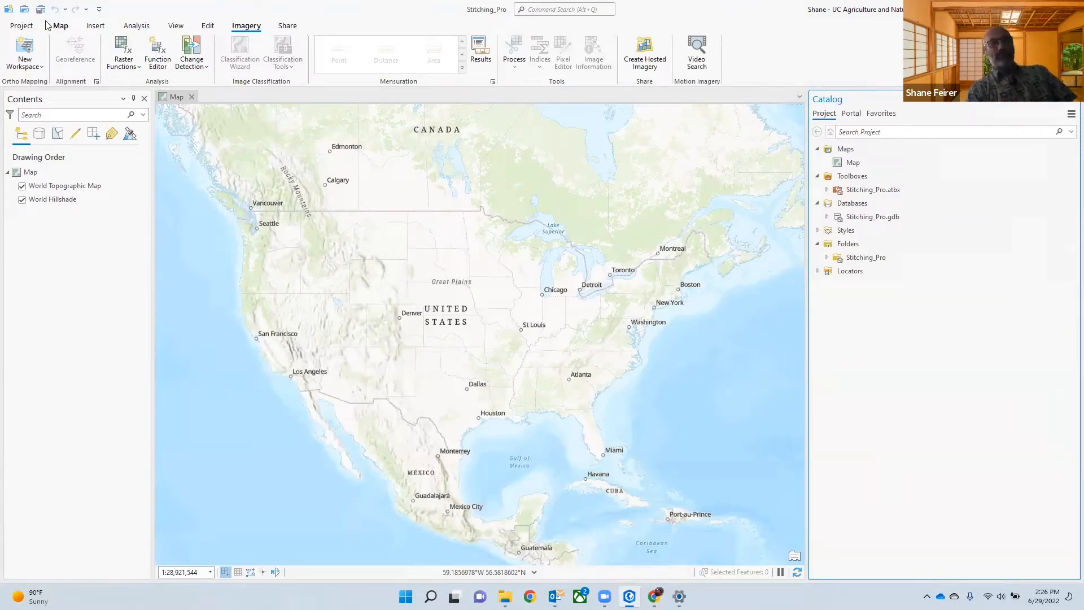
# Step: Add the raster 64W_DTM.tif to the map from C:\DC2022\Mapping_and_Analysis_with_ArcGIS_Pro_Data\Intro_to_ArcGIS_Pro_Data\DTM
pyautogui.click(58, 28)
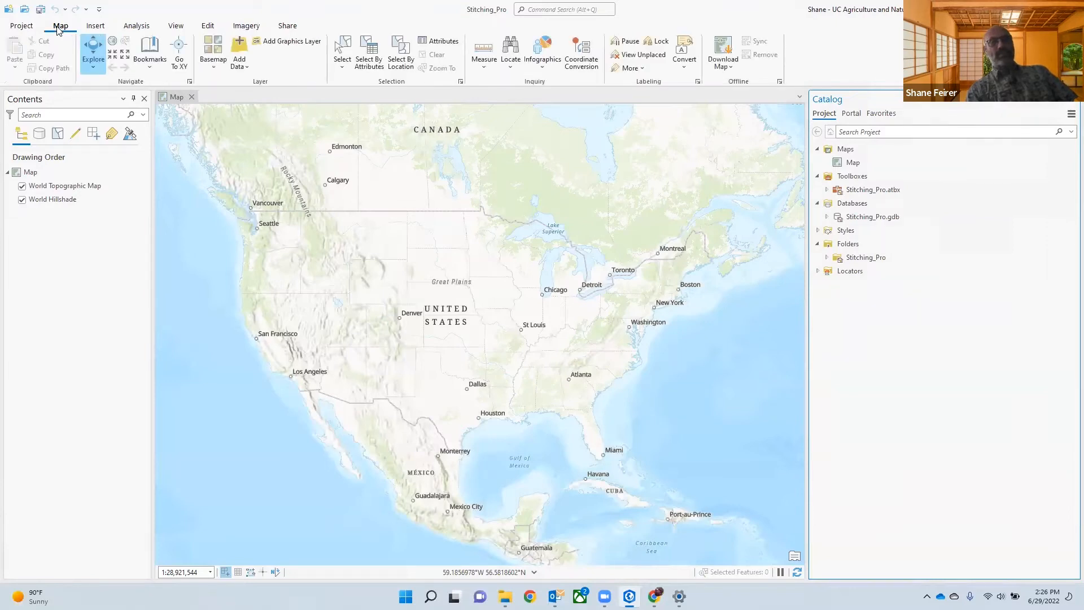
pyautogui.click(238, 48)
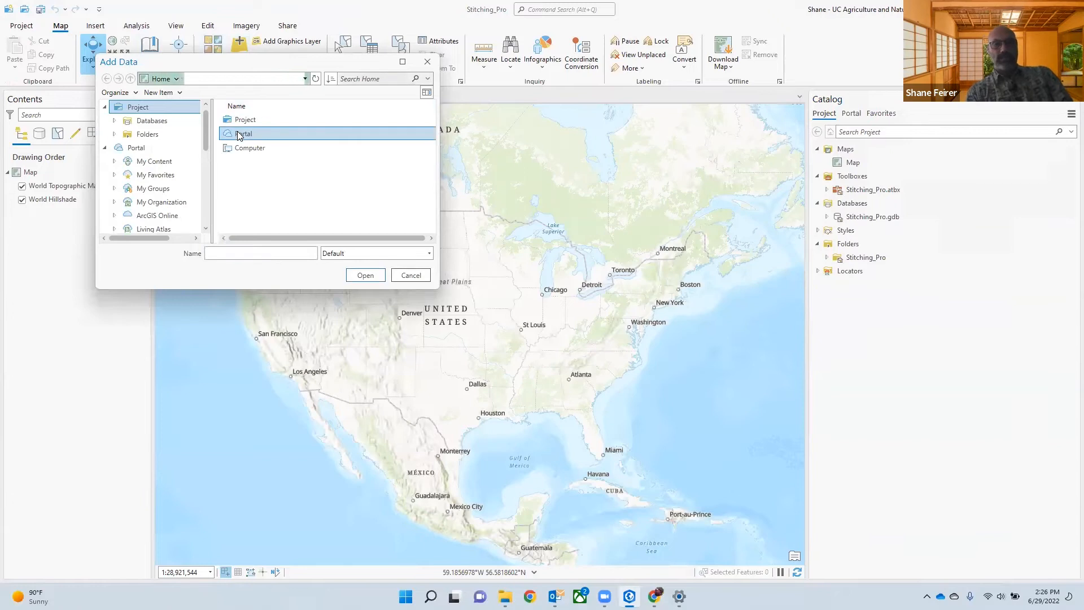
pyautogui.click(157, 133)
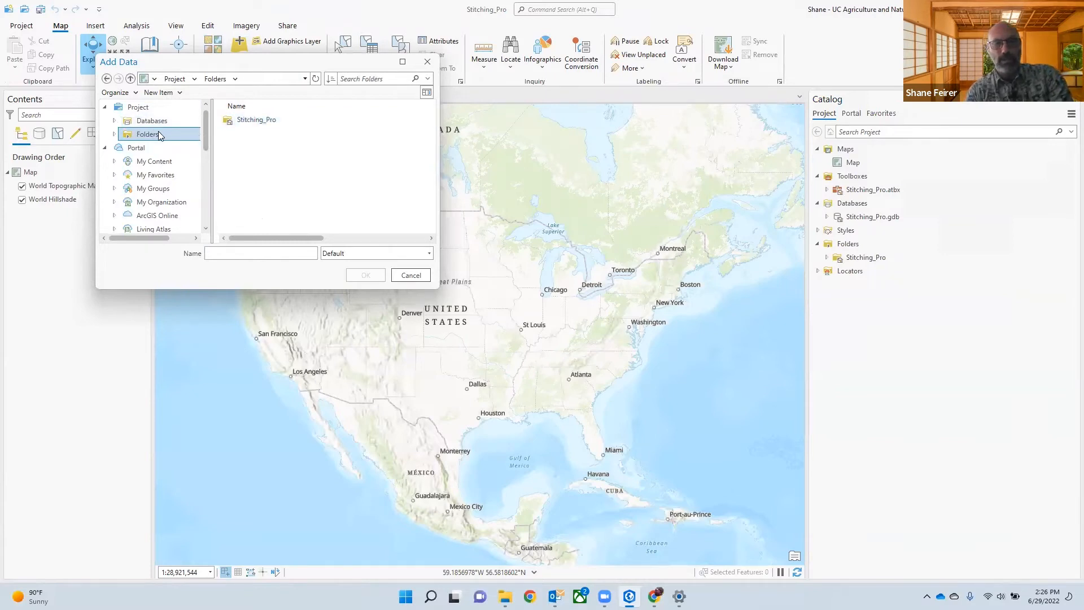
pyautogui.moveTo(206, 145); pyautogui.dragTo(205, 168)
pyautogui.click(172, 181)
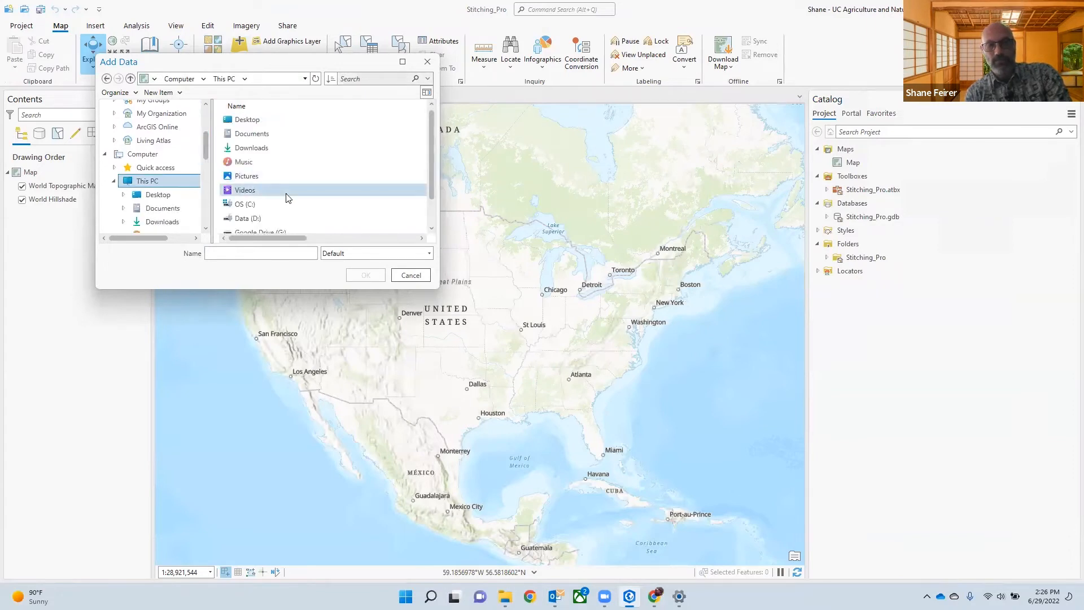
pyautogui.doubleClick(263, 202)
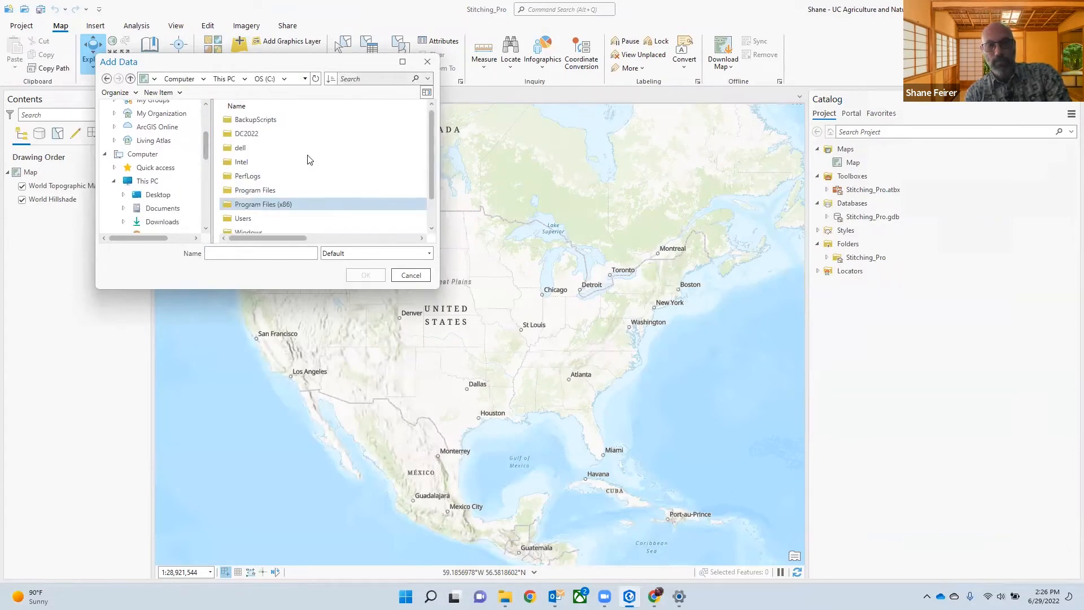
pyautogui.doubleClick(258, 134)
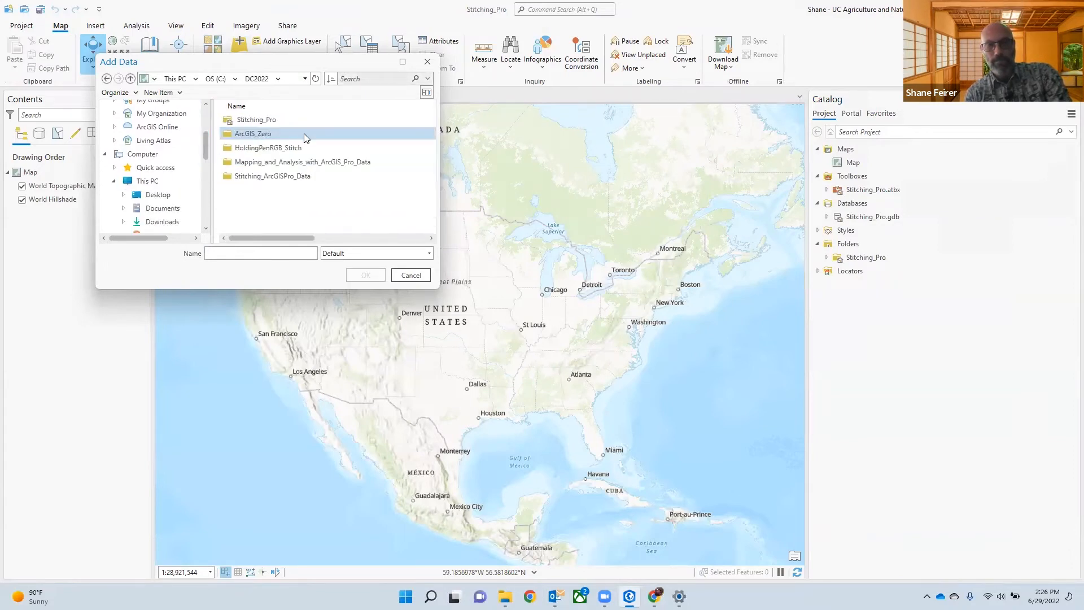
pyautogui.doubleClick(272, 162)
pyautogui.doubleClick(253, 120)
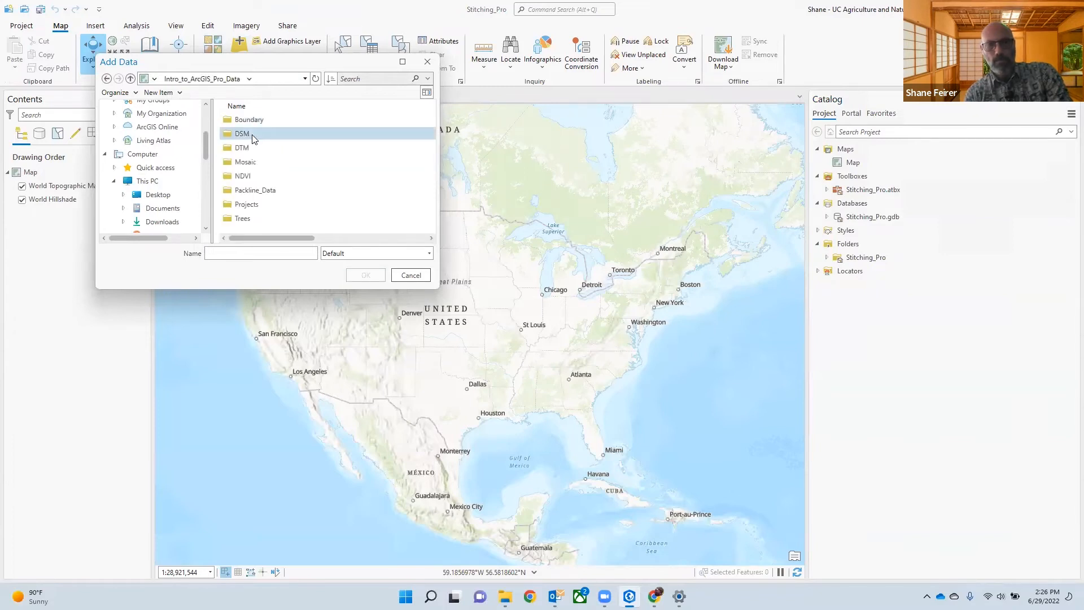
pyautogui.doubleClick(261, 146)
pyautogui.click(260, 119)
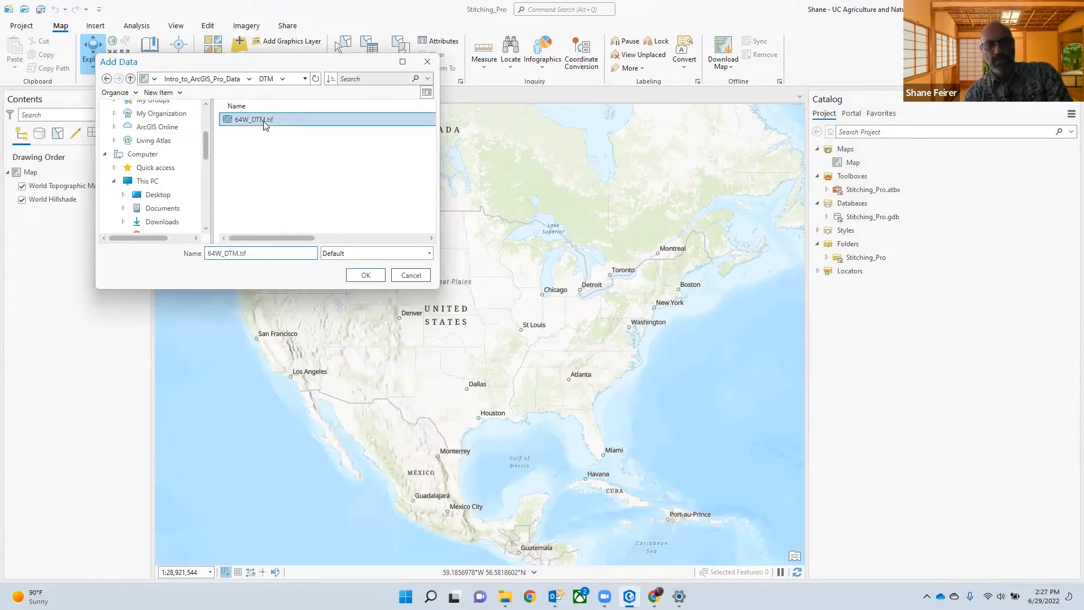
pyautogui.click(356, 276)
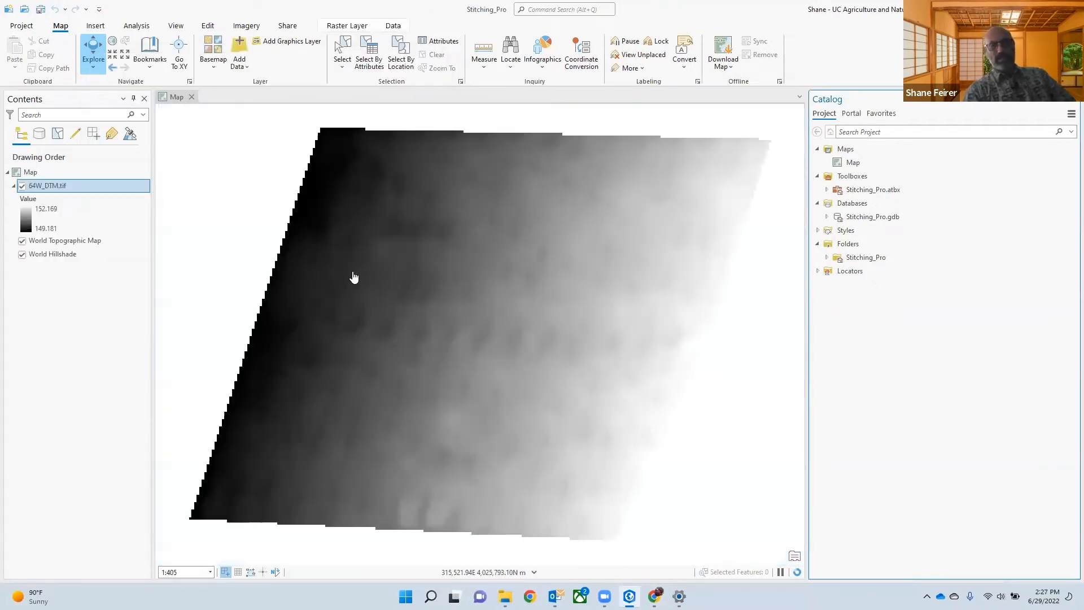
# Step: Add the LREC_Boundary layer to the map from the Boundary folder in Intro_to_ArcGIS_Pro_Data
pyautogui.click(243, 48)
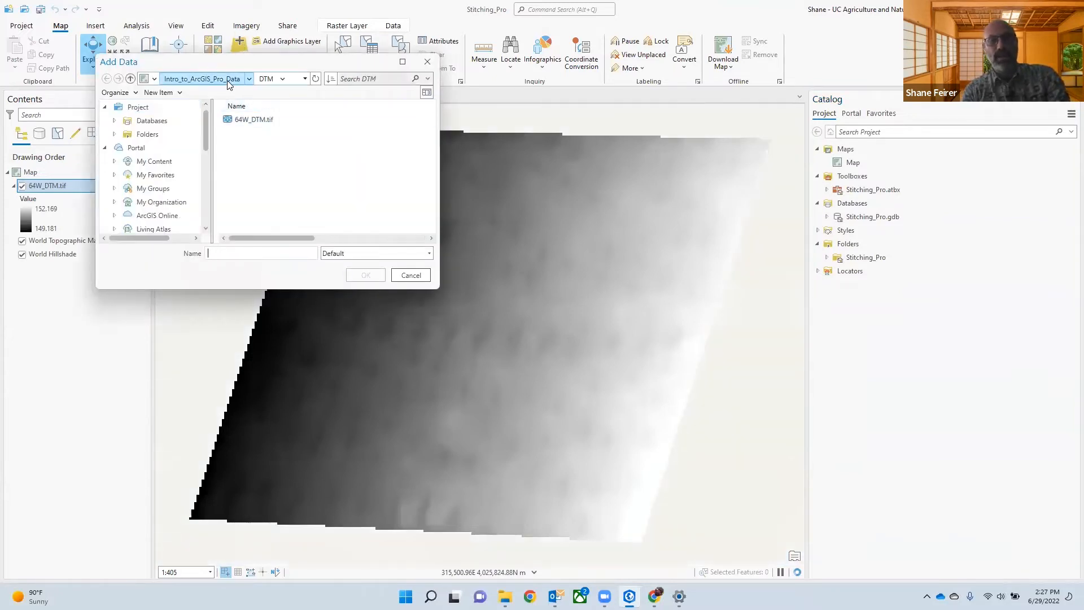
pyautogui.click(226, 79)
pyautogui.doubleClick(248, 119)
pyautogui.click(253, 119)
pyautogui.click(356, 277)
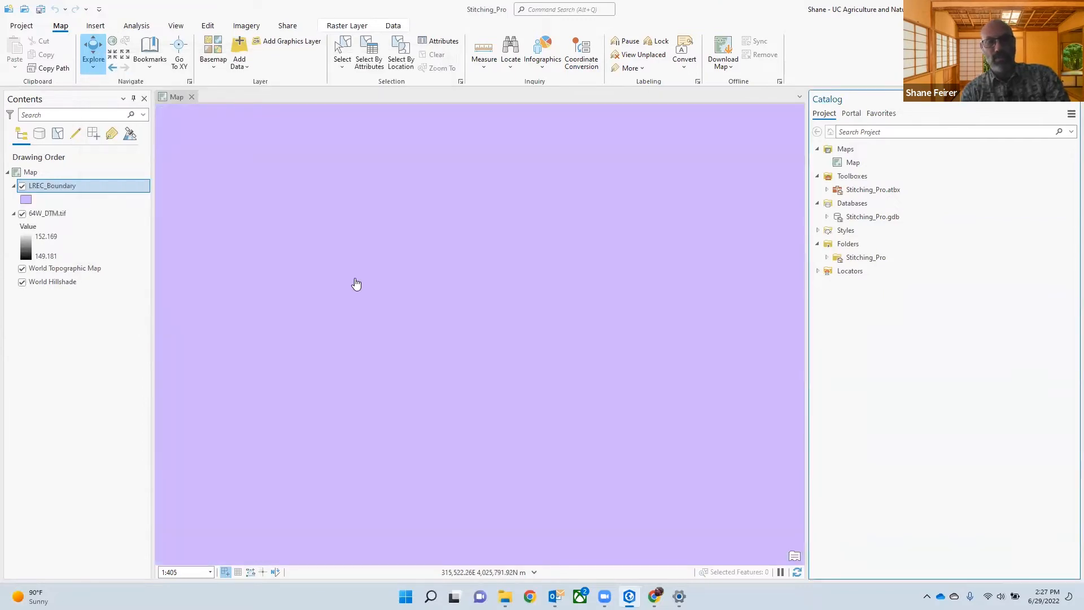
# Step: Zoom the map to the LREC_Boundary layer and view its feature layer display options
pyautogui.rightClick(89, 189)
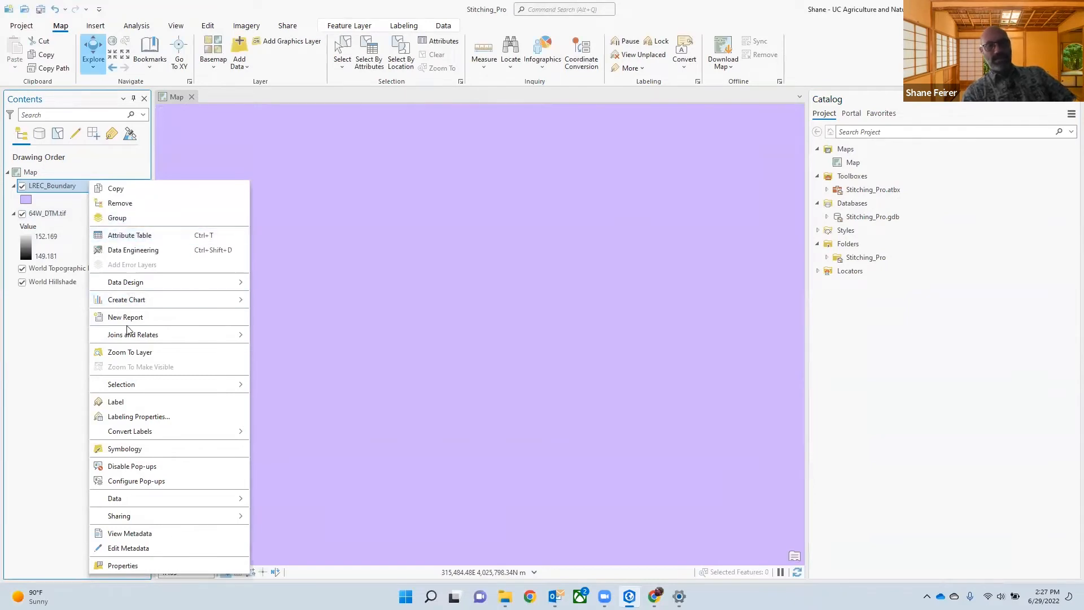
pyautogui.click(131, 352)
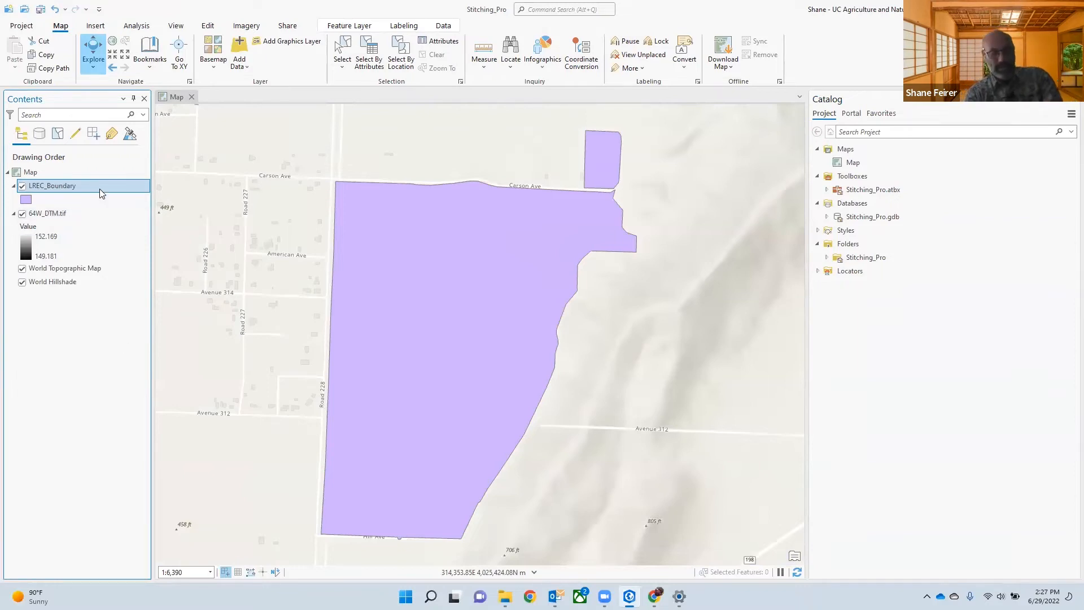
pyautogui.press('ctrl')
pyautogui.press('ctrl')
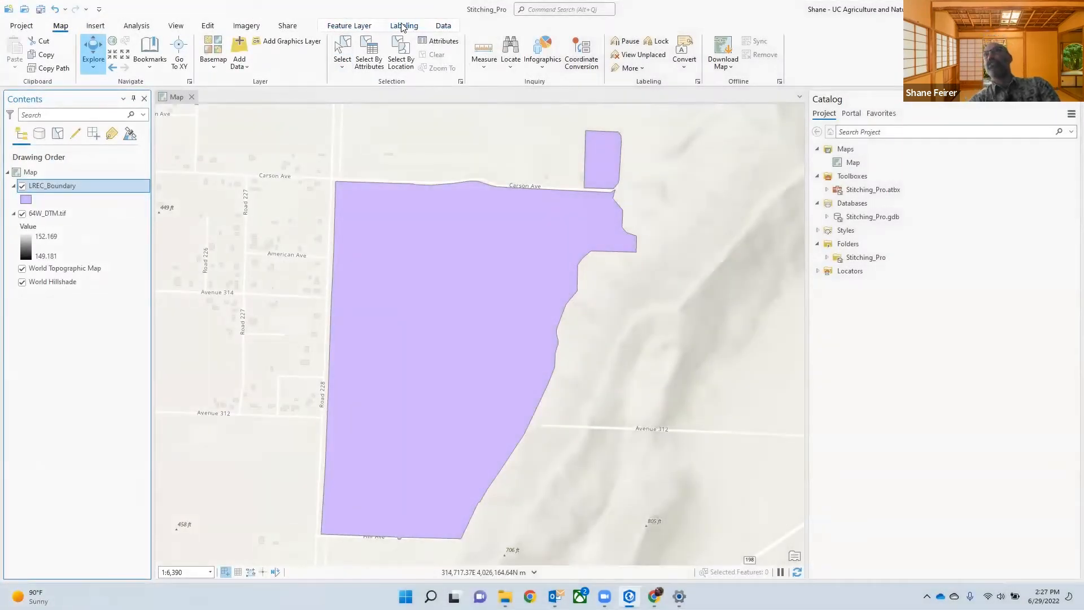
pyautogui.click(367, 27)
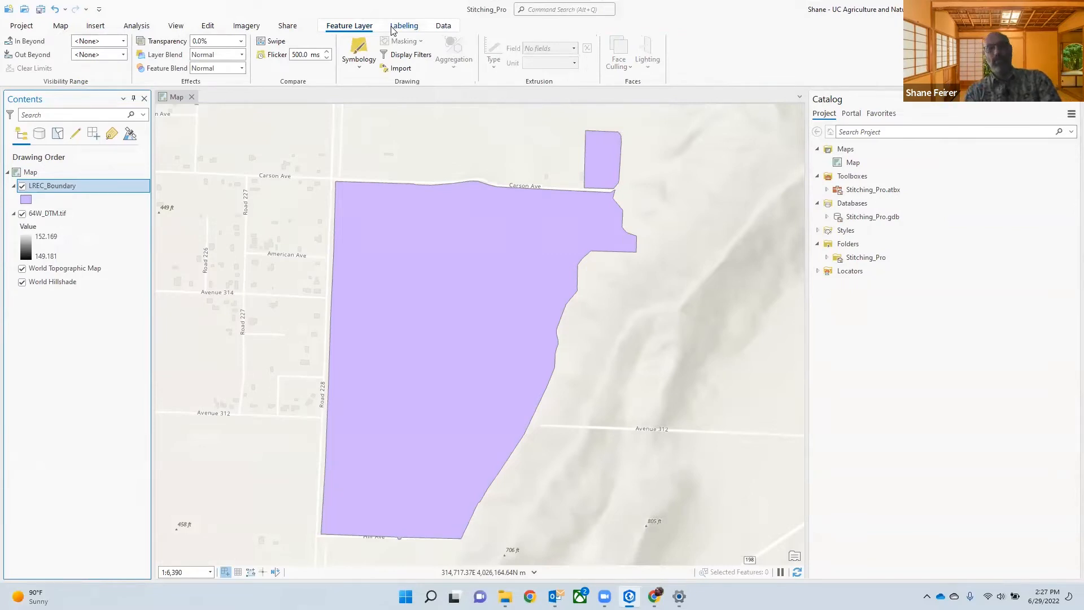
# Step: Remove the 64W_DTM.tif and LREC_Boundary layers from the map
pyautogui.click(52, 214)
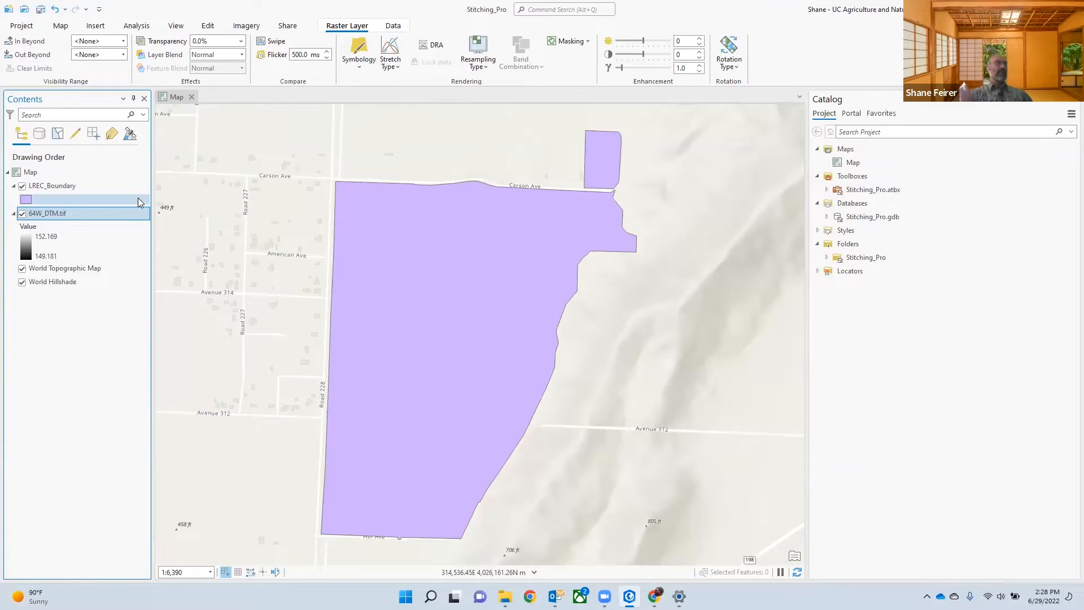
pyautogui.press('Delete')
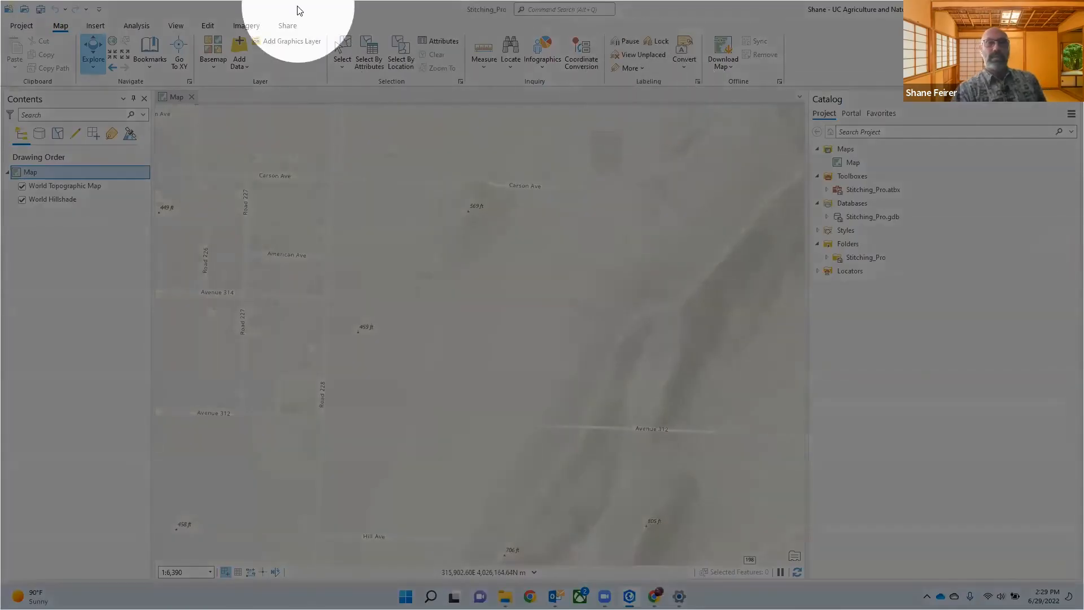
# Step: Start a new ortho mapping workspace and name it "Sticthing Workspace"
pyautogui.click(246, 27)
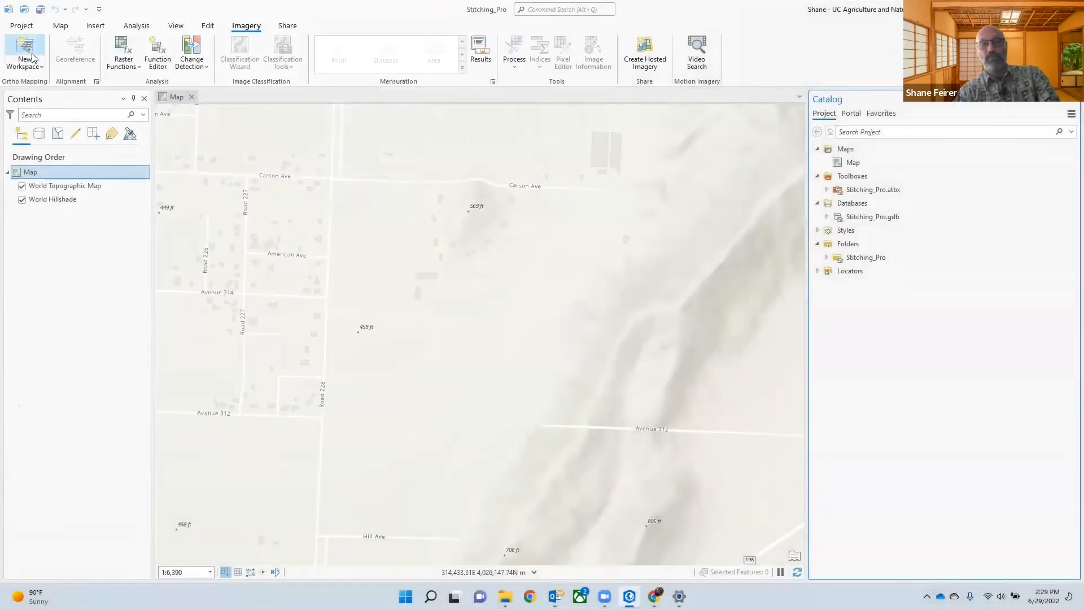
pyautogui.click(27, 48)
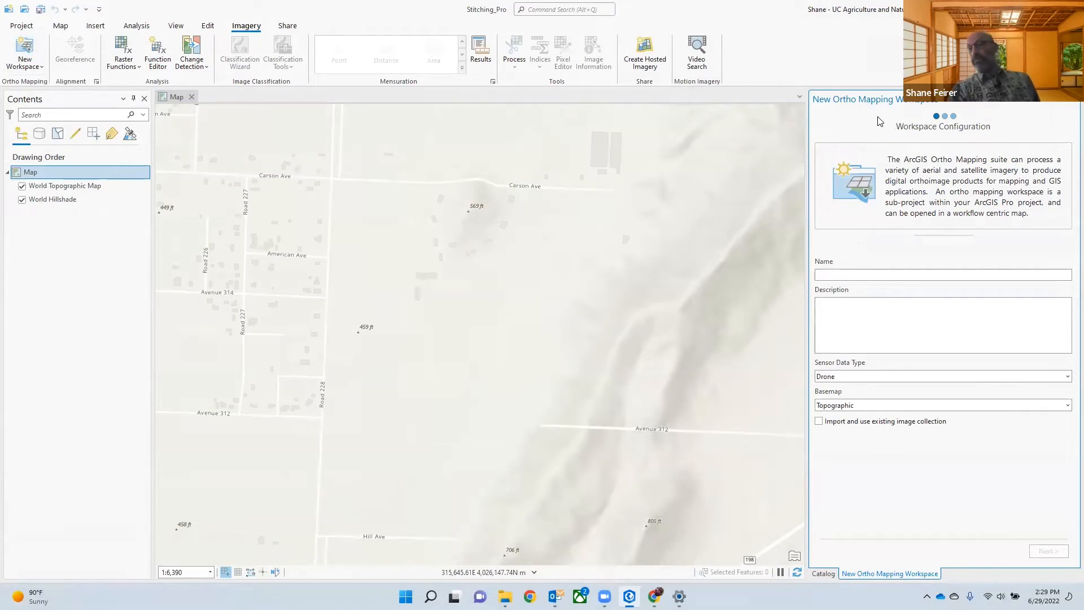
pyautogui.click(876, 273)
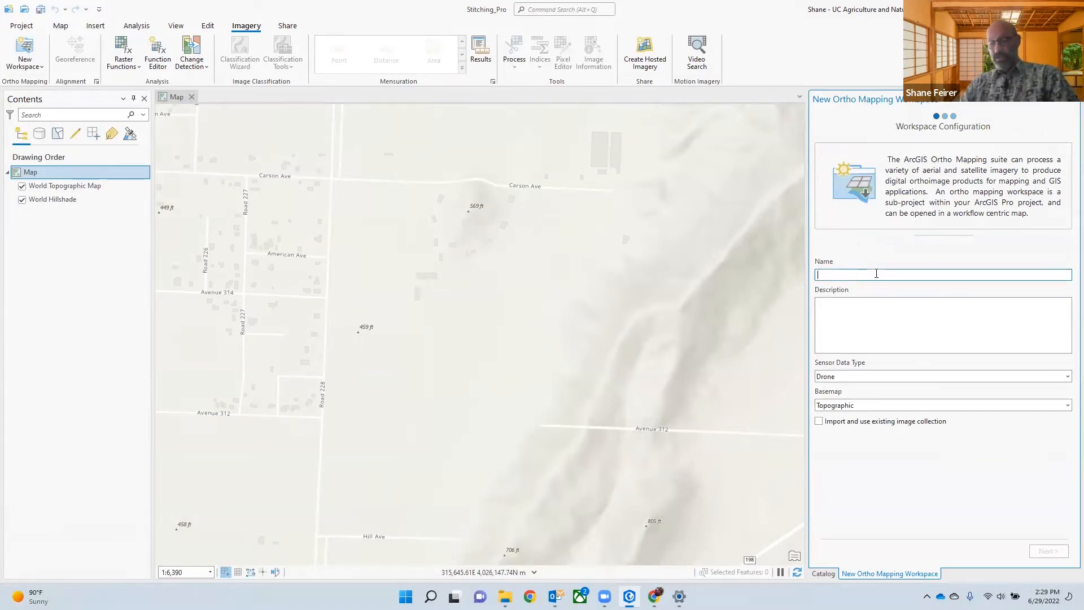
pyautogui.write('Sticthing')
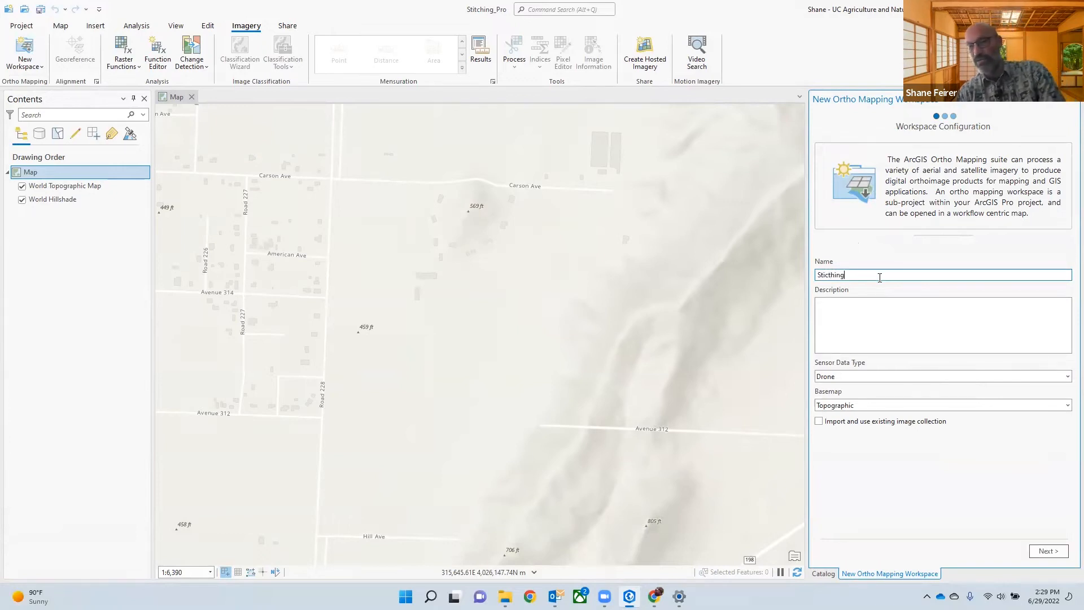
pyautogui.write(' Wprkspce')
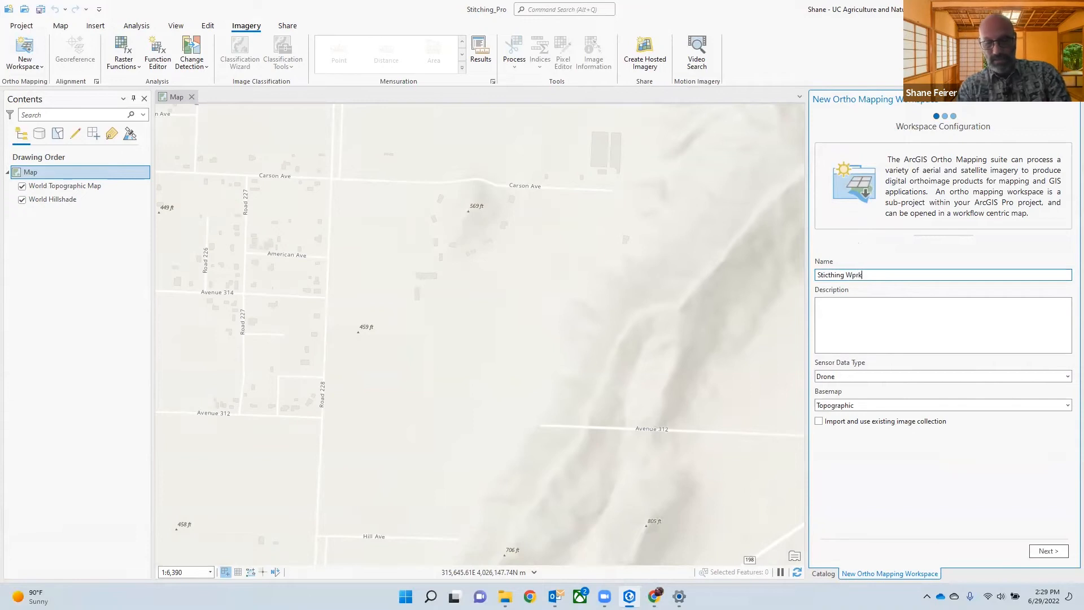
pyautogui.click(856, 275)
pyautogui.press('BackSpace')
pyautogui.write('o')
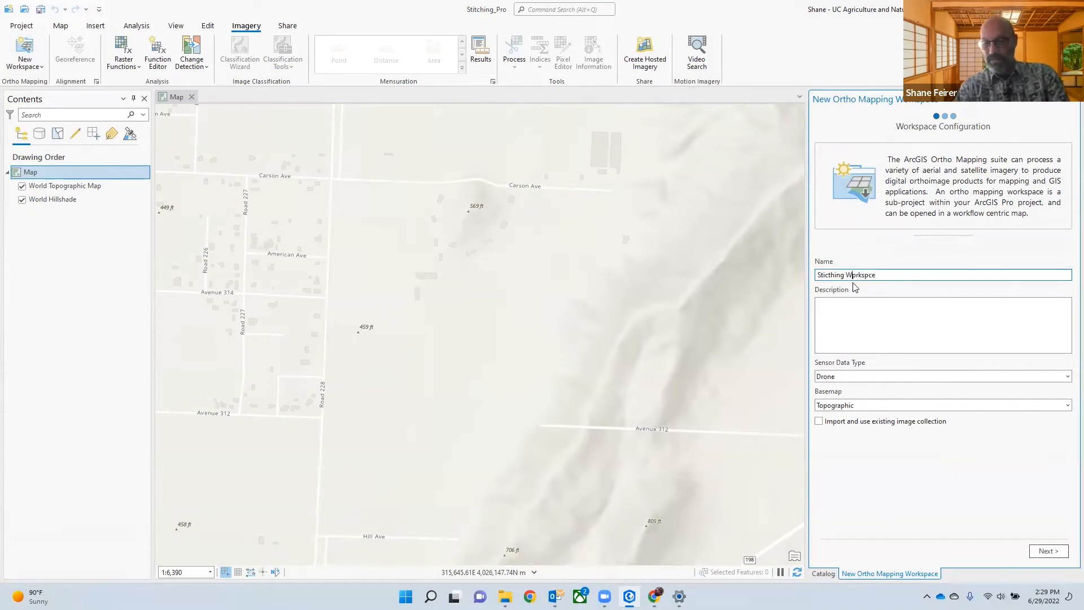
pyautogui.press('BackSpace')
pyautogui.write('o')
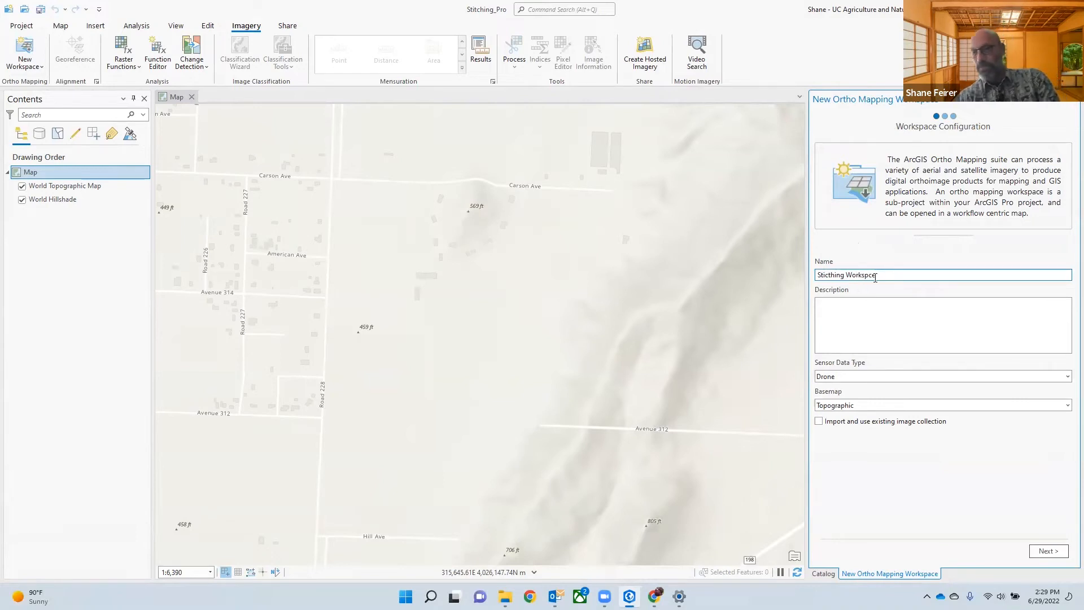
pyautogui.moveTo(881, 277); pyautogui.dragTo(799, 276)
pyautogui.click(868, 276)
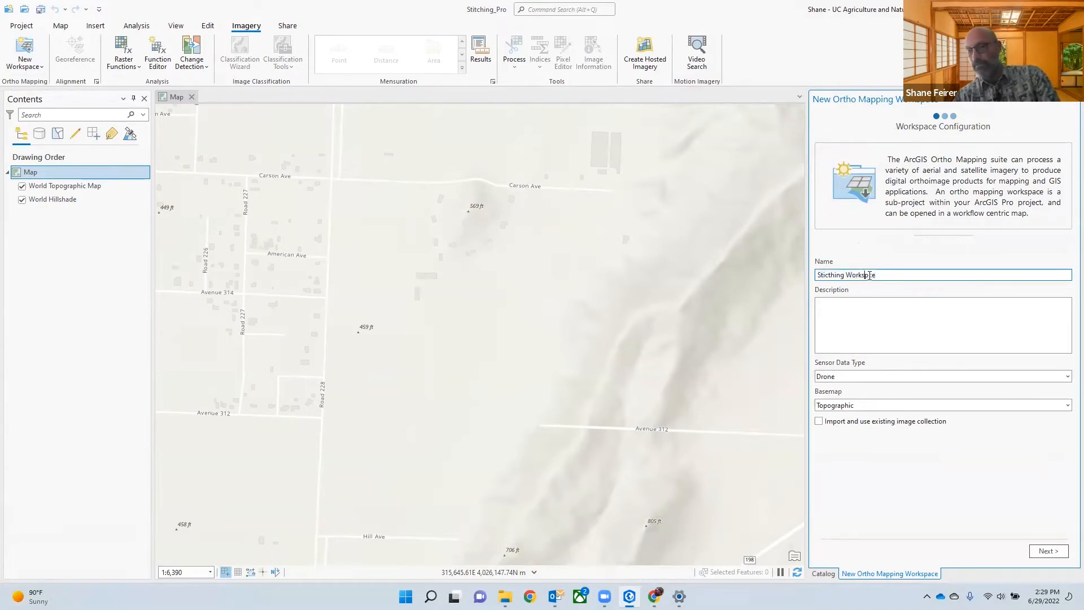
pyautogui.write('a')
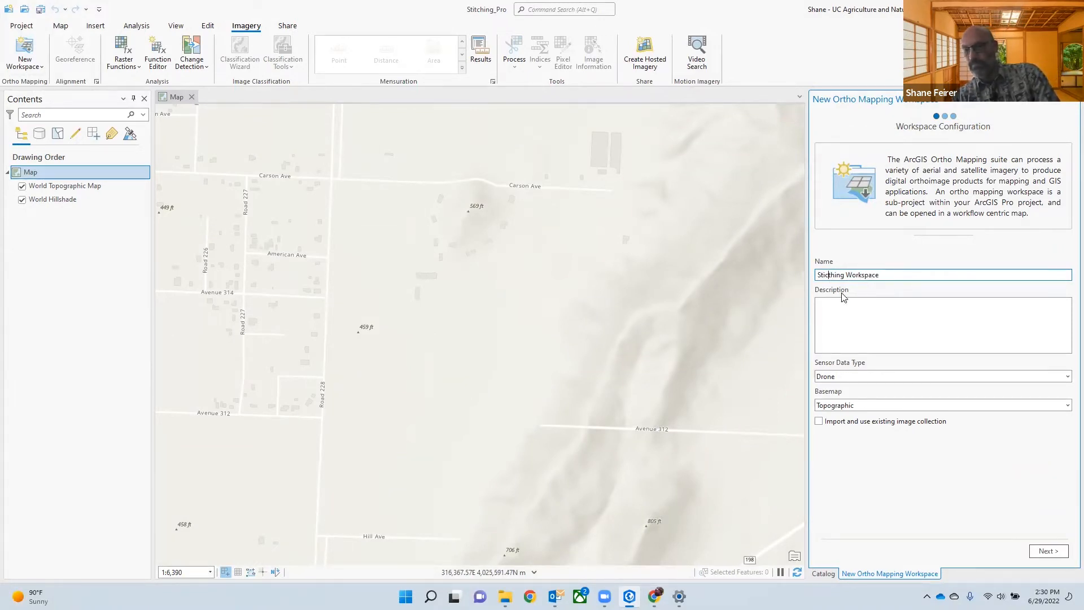
# Step: Copy the workspace name into the description, keep the Topographic basemap, and continue to the image collection settings
pyautogui.moveTo(877, 277); pyautogui.dragTo(817, 276)
pyautogui.hotkey('ctrl', 'c')
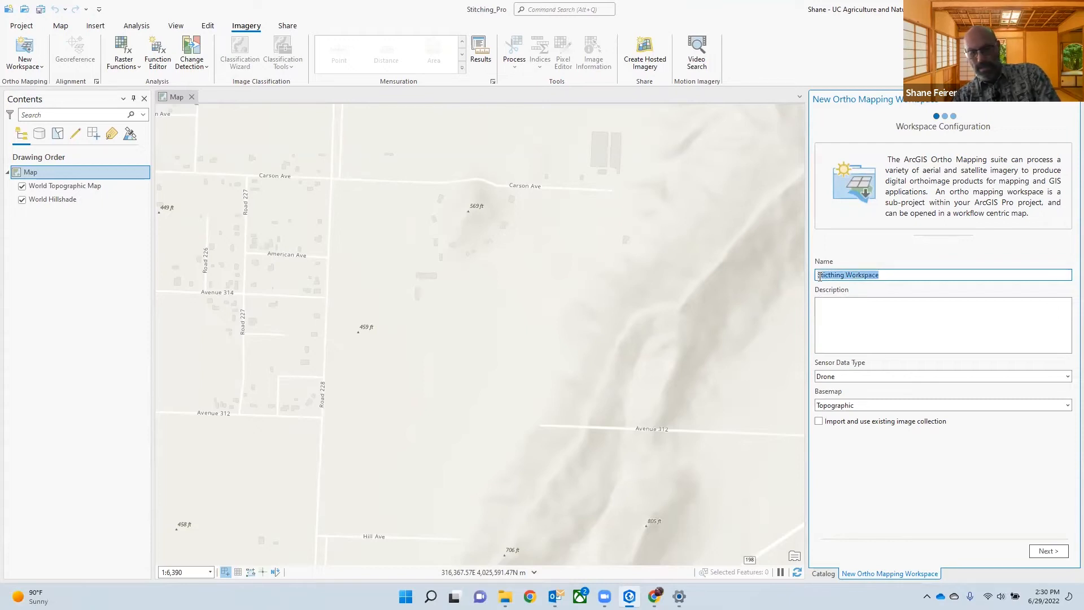
pyautogui.click(828, 305)
pyautogui.hotkey('ctrl', 'v')
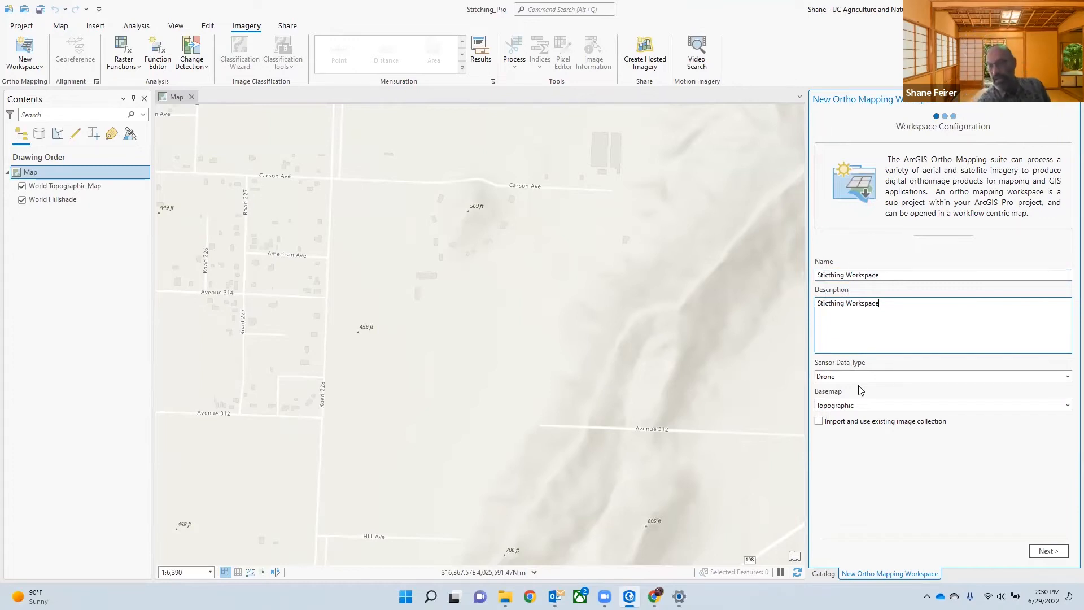
pyautogui.click(1067, 406)
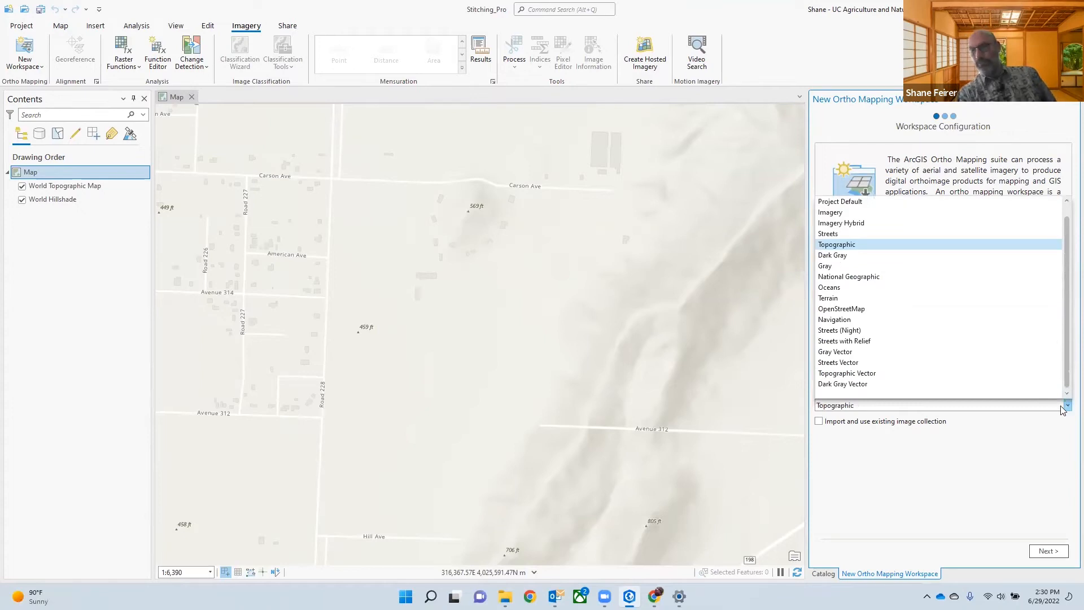
pyautogui.click(1008, 453)
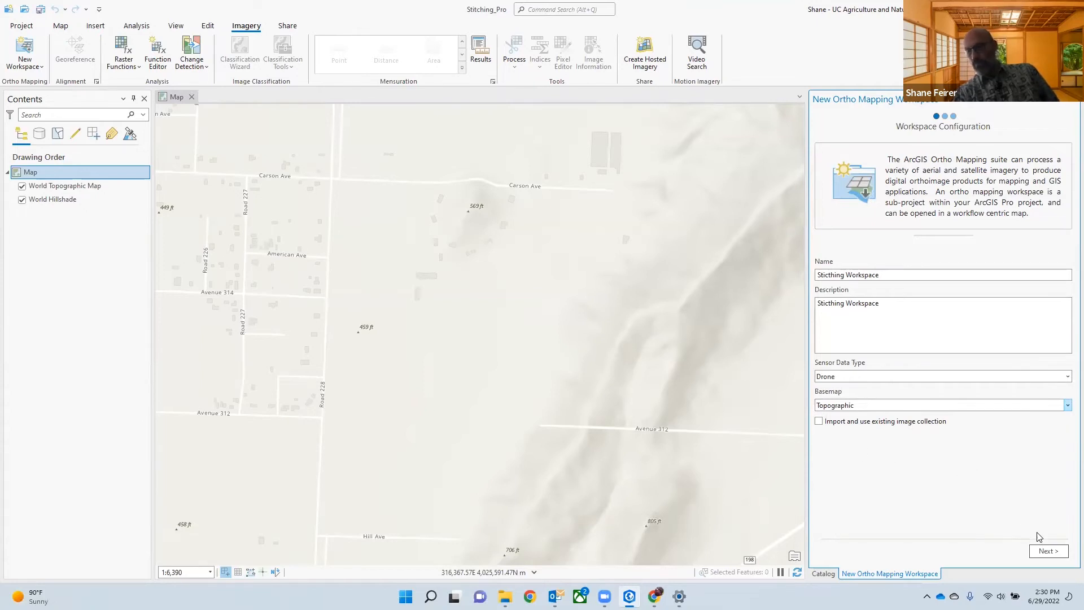
pyautogui.click(1046, 551)
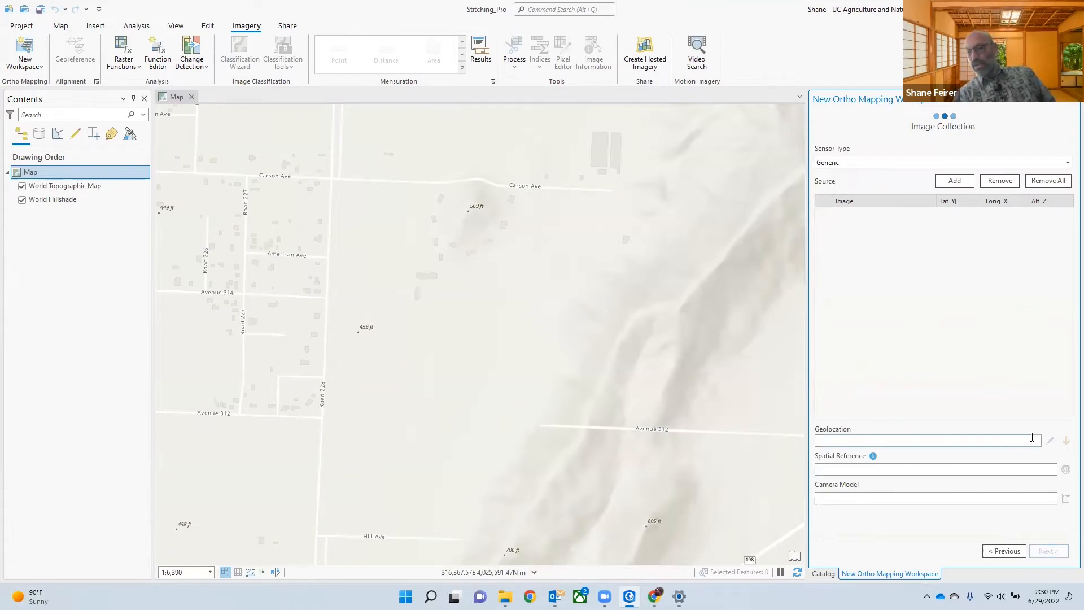
# Step: Keep the Generic sensor type and try to add images from the 1_RawImagery\map folder in C:\DC2022\Stitching_ArcGISPro_Data\Stitching_ArcGISPro
pyautogui.click(1068, 163)
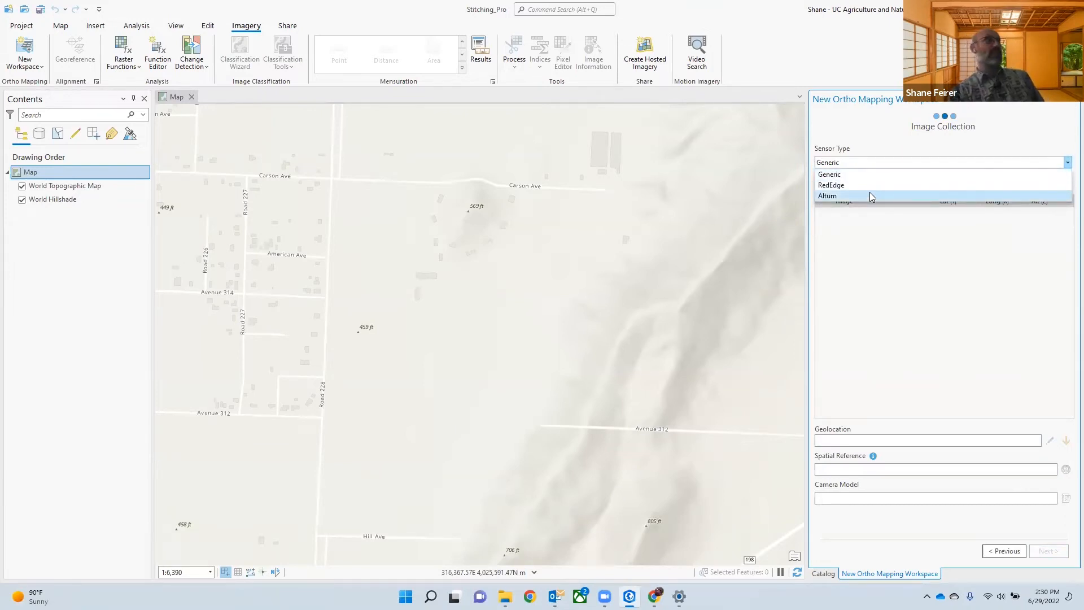
pyautogui.click(864, 139)
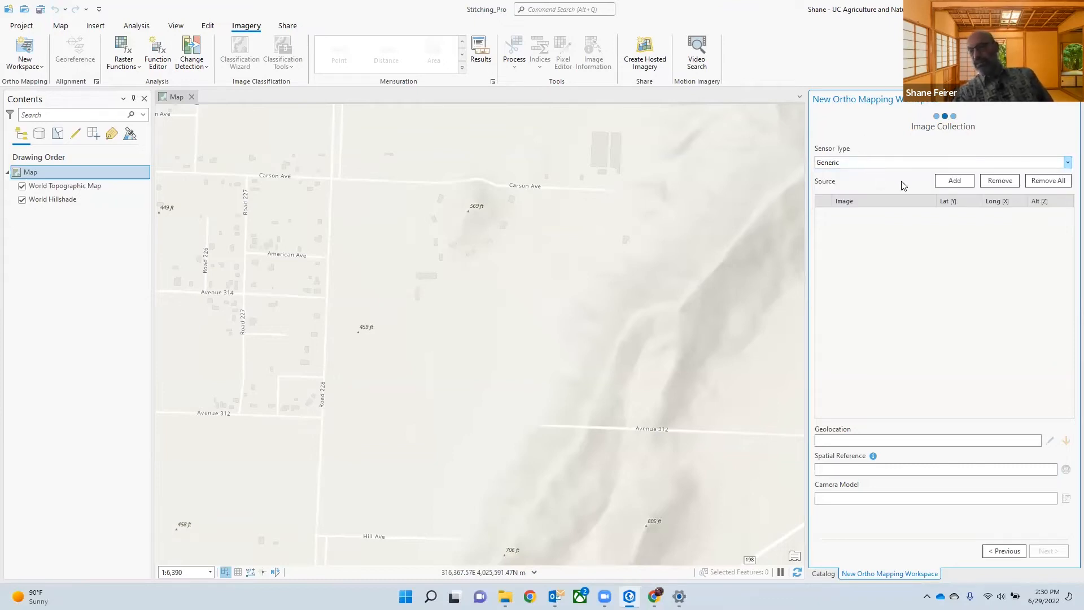
pyautogui.click(954, 181)
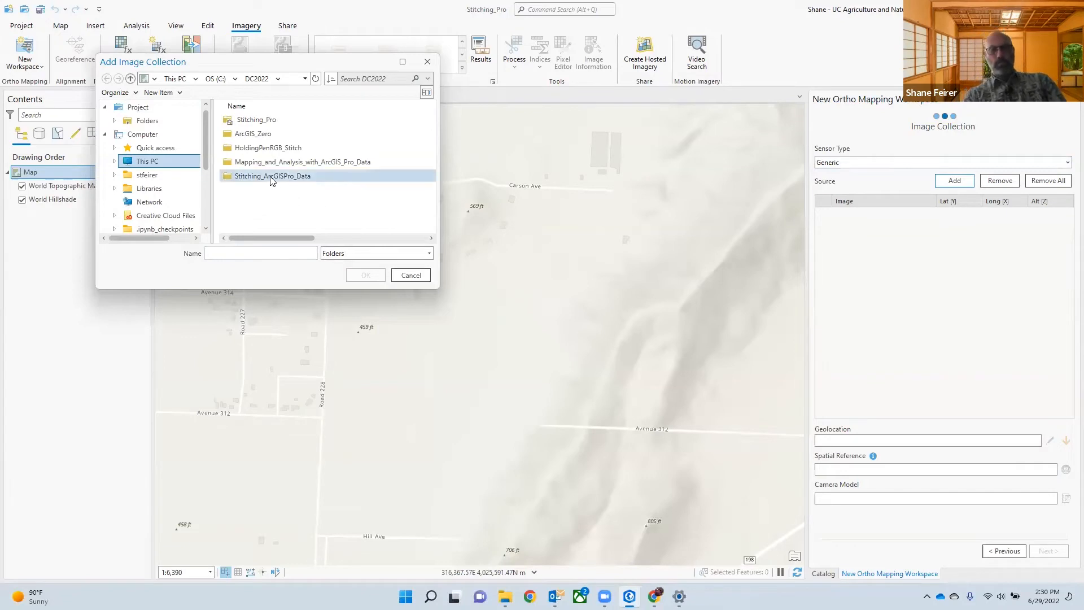
pyautogui.click(287, 176)
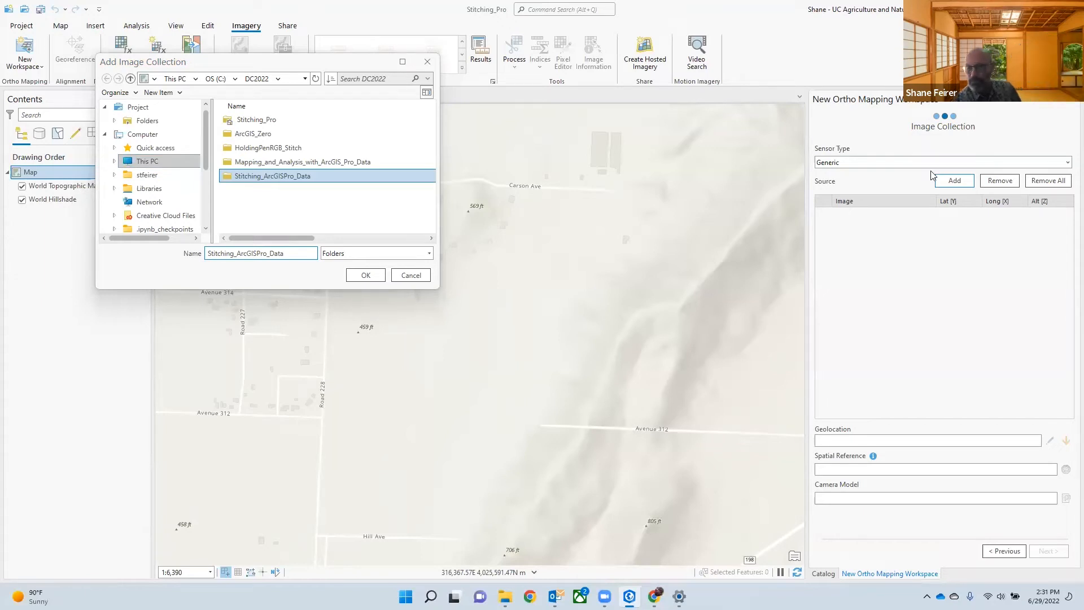
pyautogui.doubleClick(313, 178)
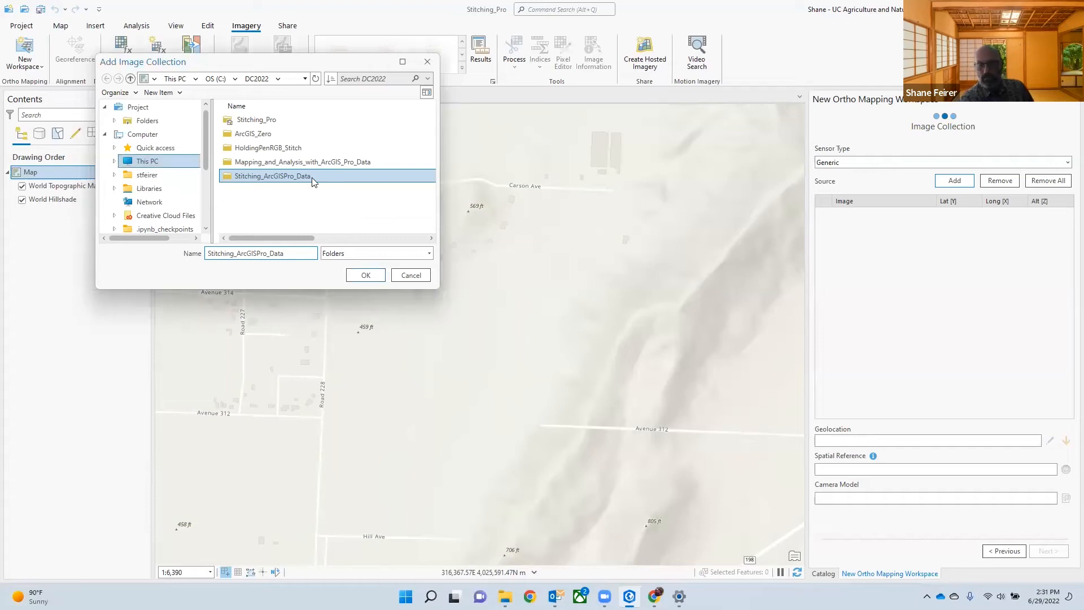
pyautogui.doubleClick(284, 121)
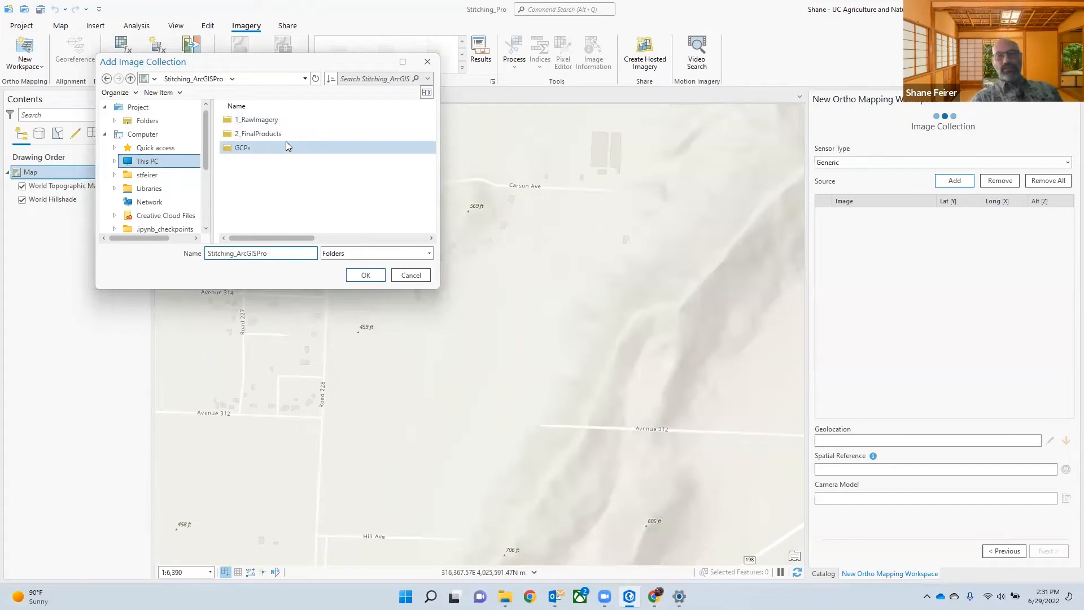
pyautogui.click(267, 119)
pyautogui.doubleClick(266, 120)
pyautogui.doubleClick(256, 120)
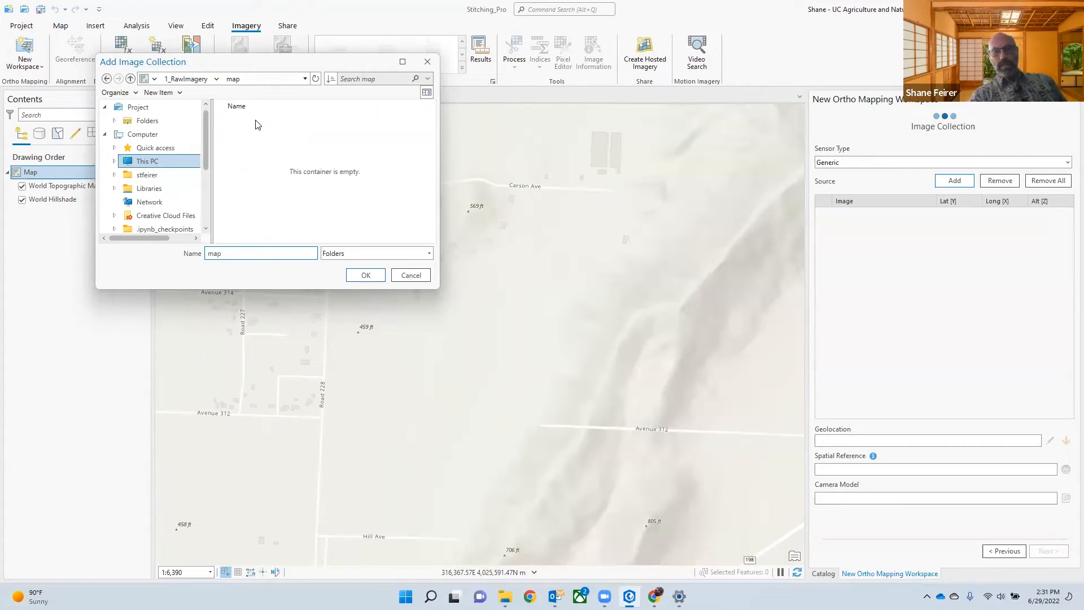
pyautogui.click(107, 78)
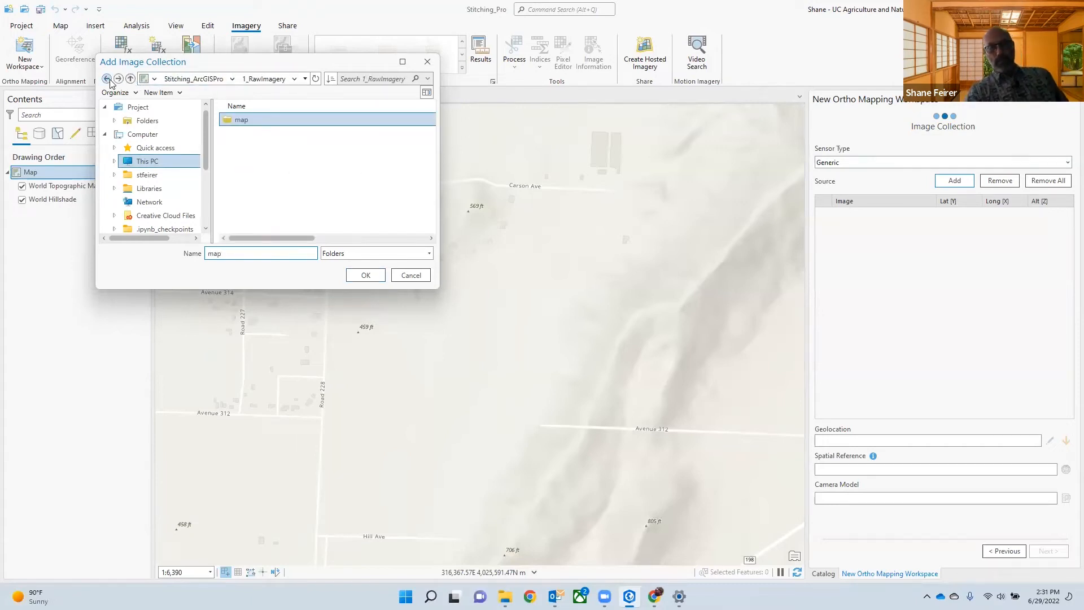
pyautogui.click(374, 275)
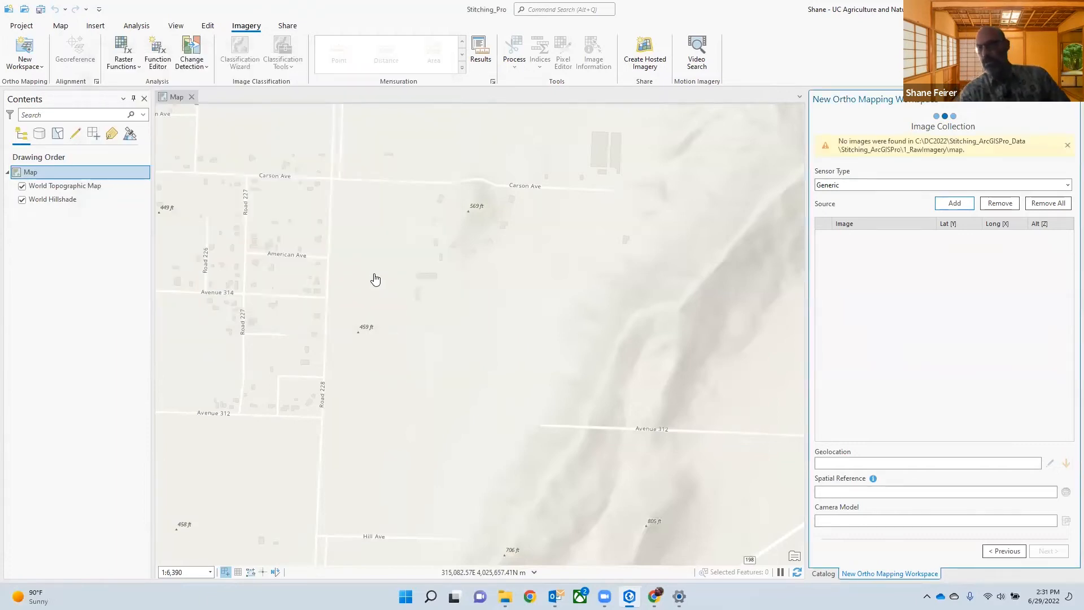
# Step: Reopen the image source browser and go to the Stitching_ArcGISPro folder
pyautogui.click(959, 203)
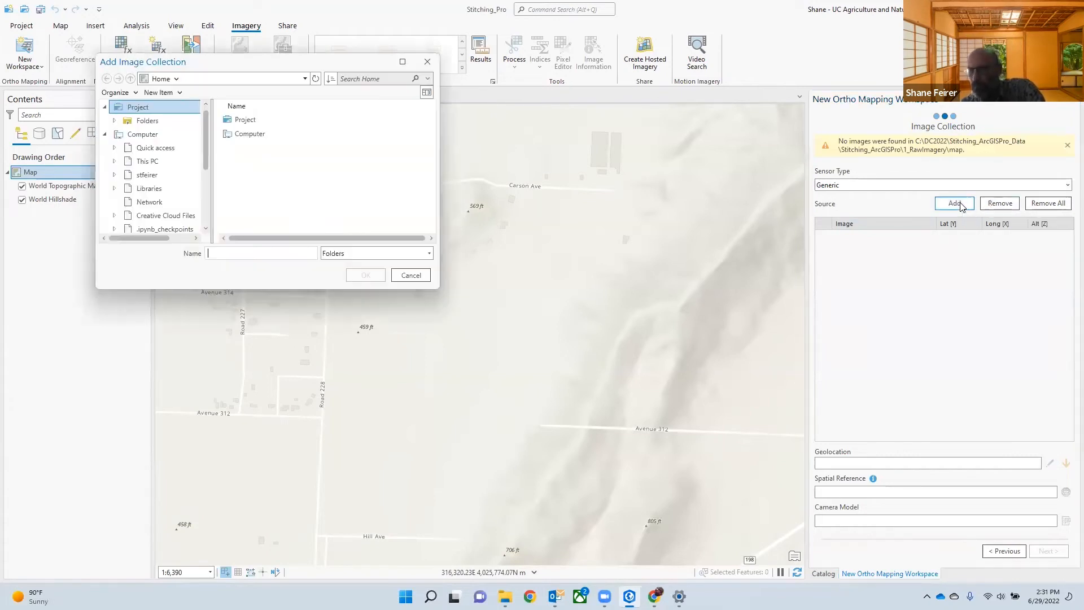
pyautogui.click(213, 78)
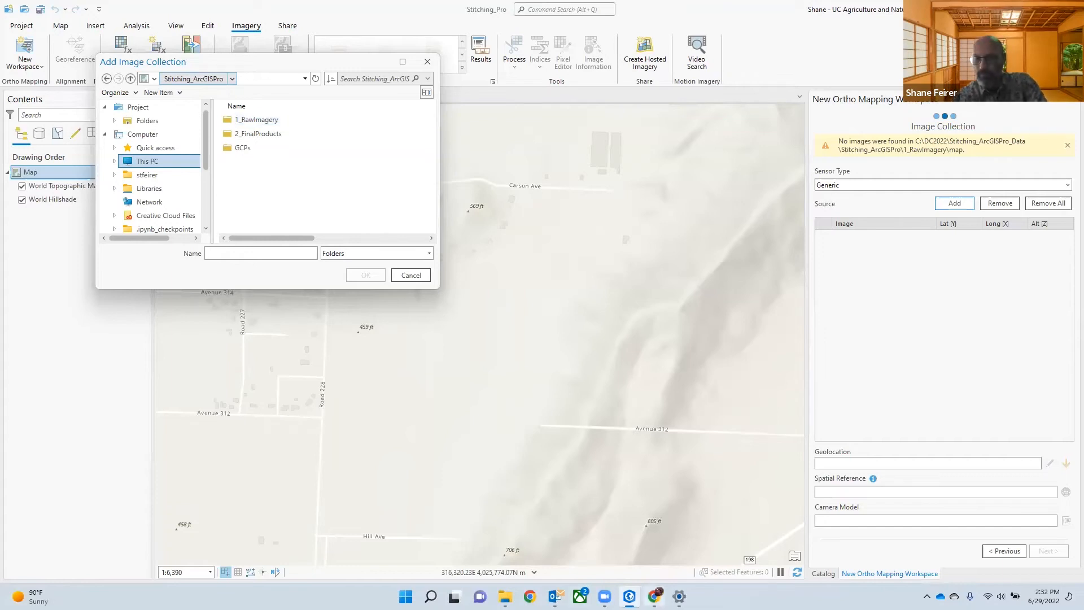
# Step: Switch to Chrome, show the DroneCamp 2022 Q&A document and close all the "Bitly | Page Not Found" pages
pyautogui.click(655, 596)
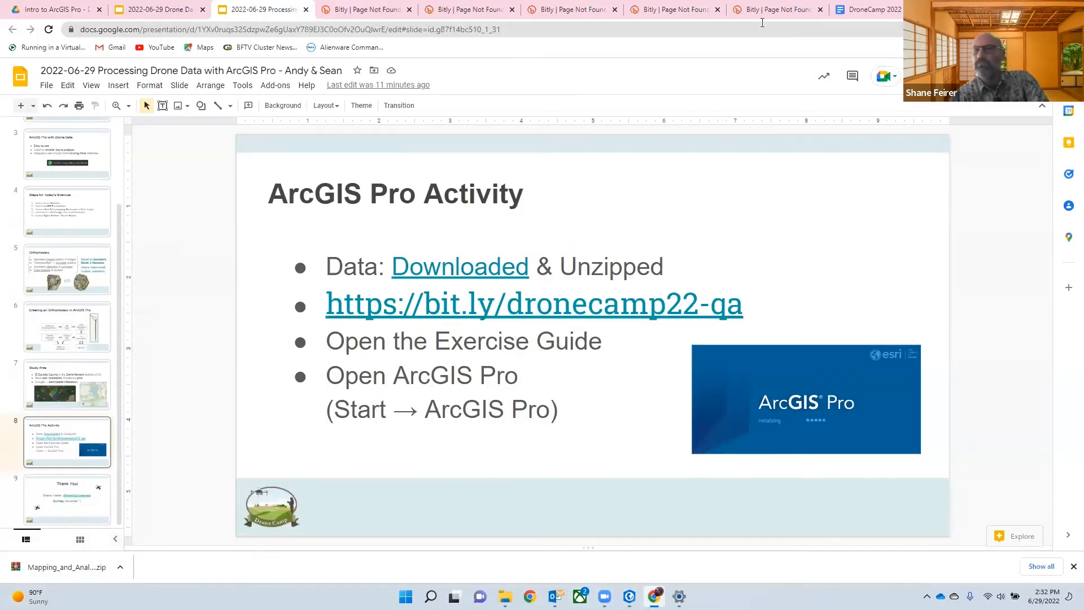
pyautogui.click(856, 8)
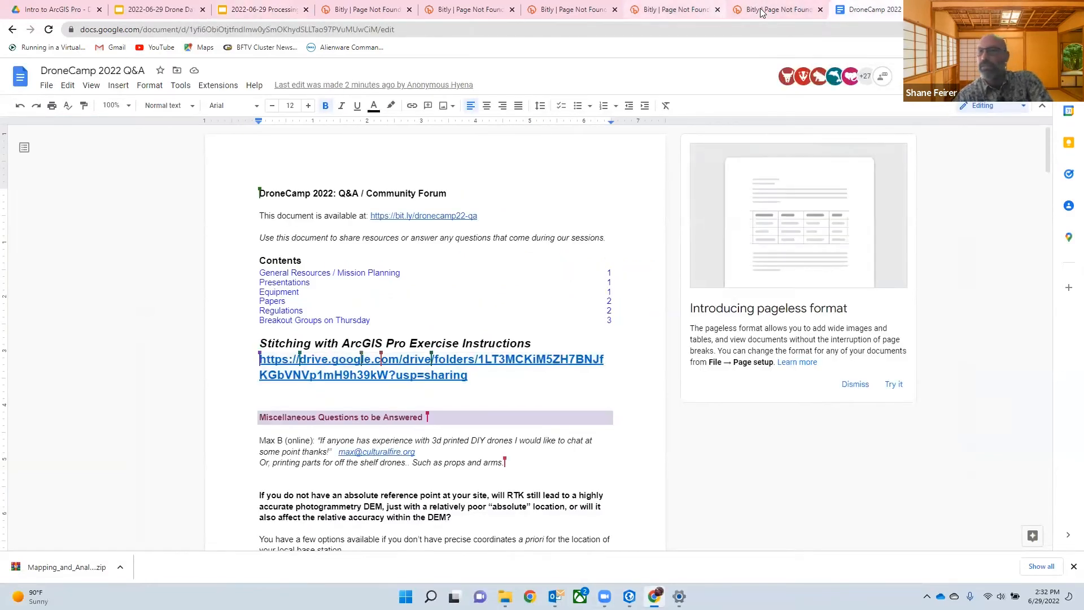
pyautogui.click(739, 11)
pyautogui.click(820, 10)
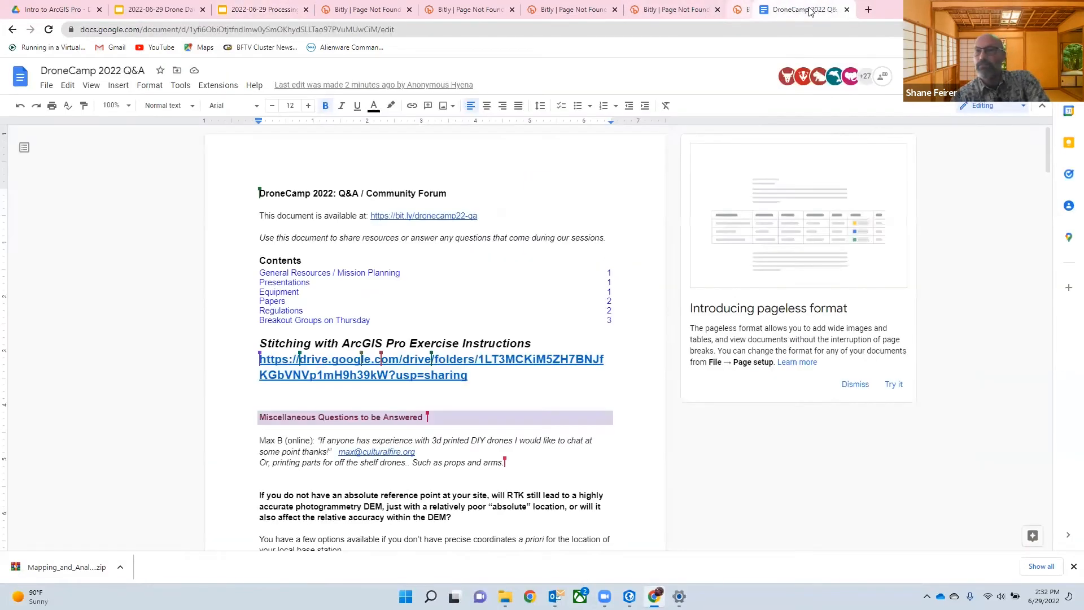
pyautogui.click(717, 10)
pyautogui.click(615, 9)
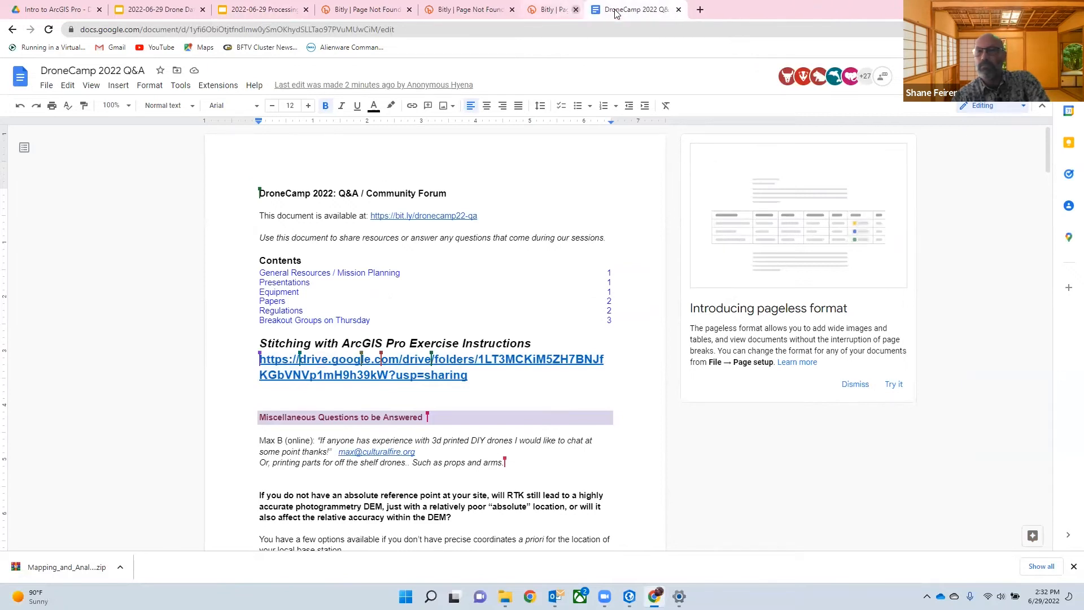
pyautogui.click(512, 9)
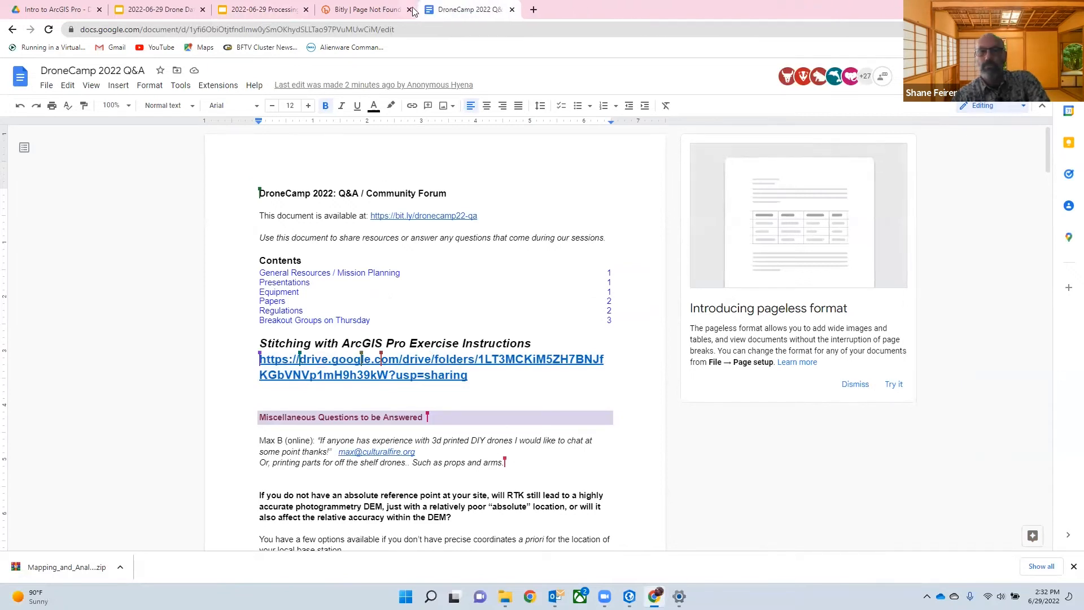
pyautogui.click(410, 10)
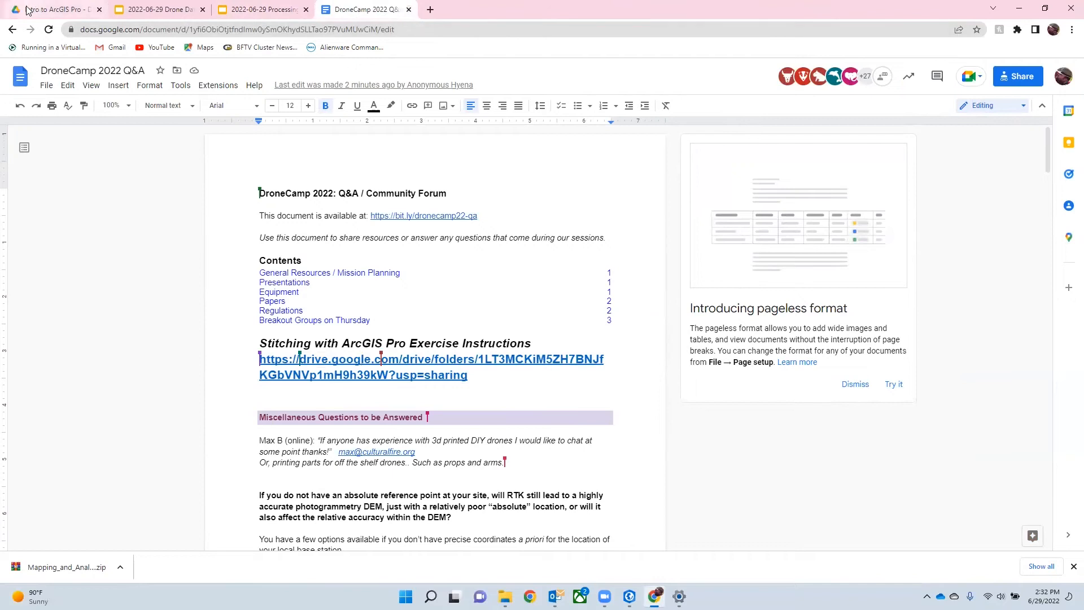
# Step: Open the Processing UAV Images with ArcGIS Pro folder under Hands On Exercises in the DC2022 shared drive
pyautogui.click(35, 8)
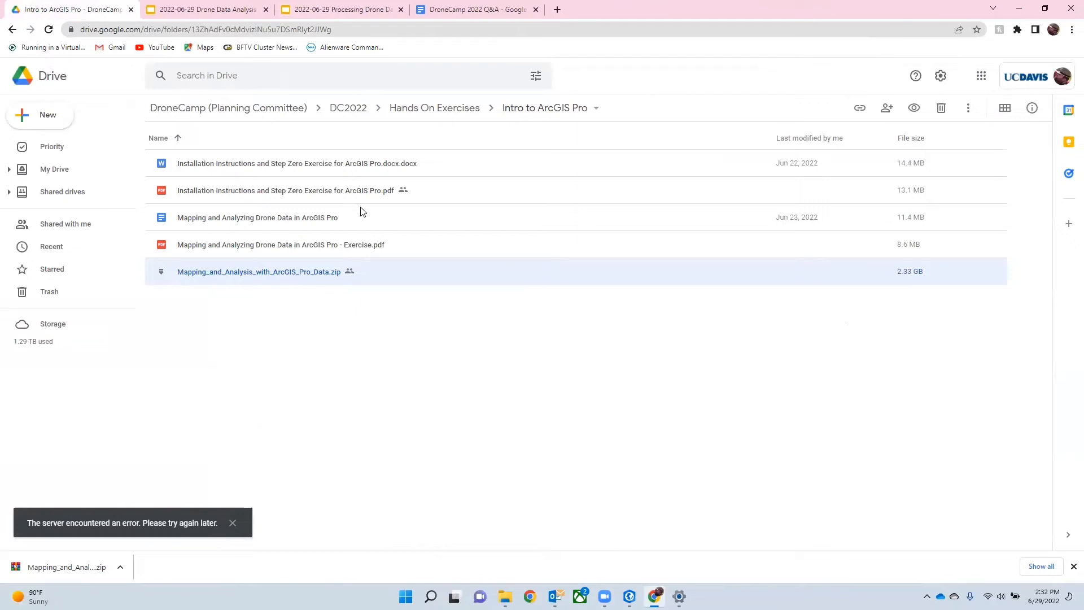
pyautogui.click(442, 115)
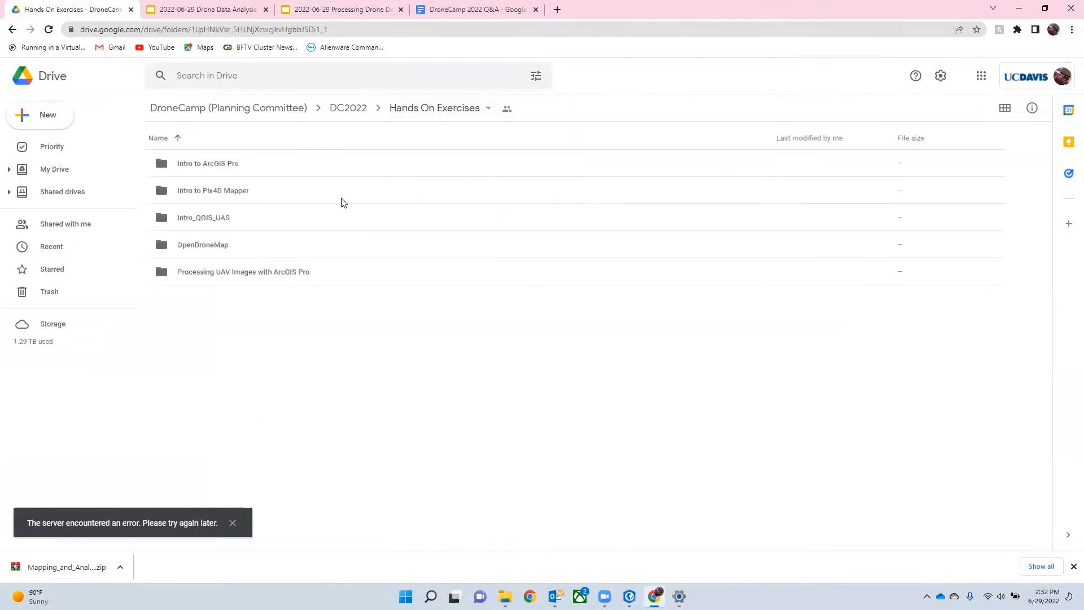
pyautogui.doubleClick(278, 271)
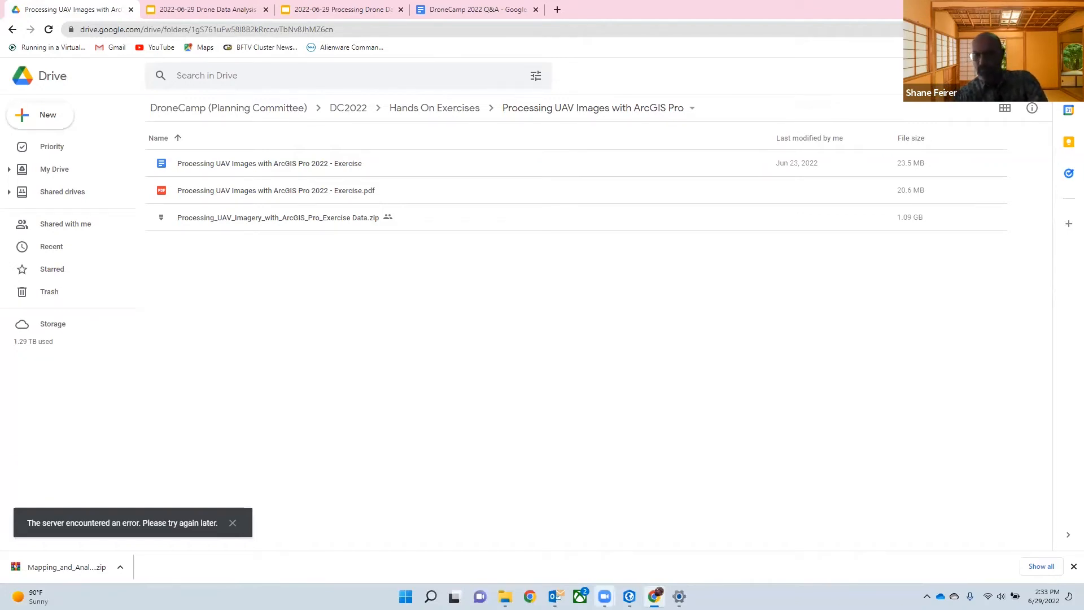
# Step: Switch back to ArcGIS Pro and check the contents of the 1_RawImagery\map folder in the image source browser
pyautogui.click(630, 597)
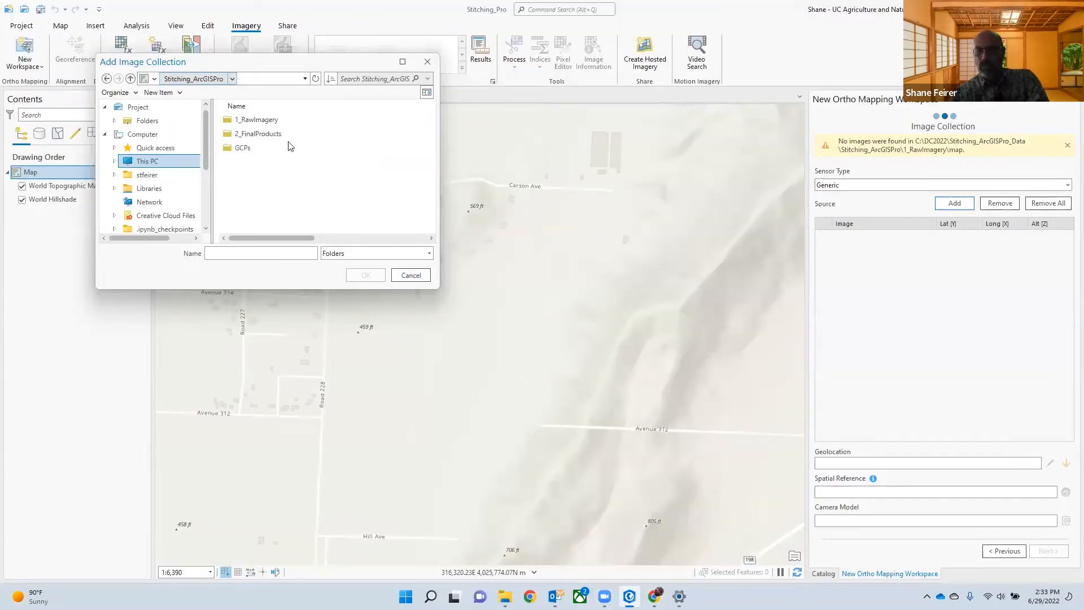
pyautogui.doubleClick(275, 120)
pyautogui.doubleClick(266, 119)
pyautogui.click(316, 79)
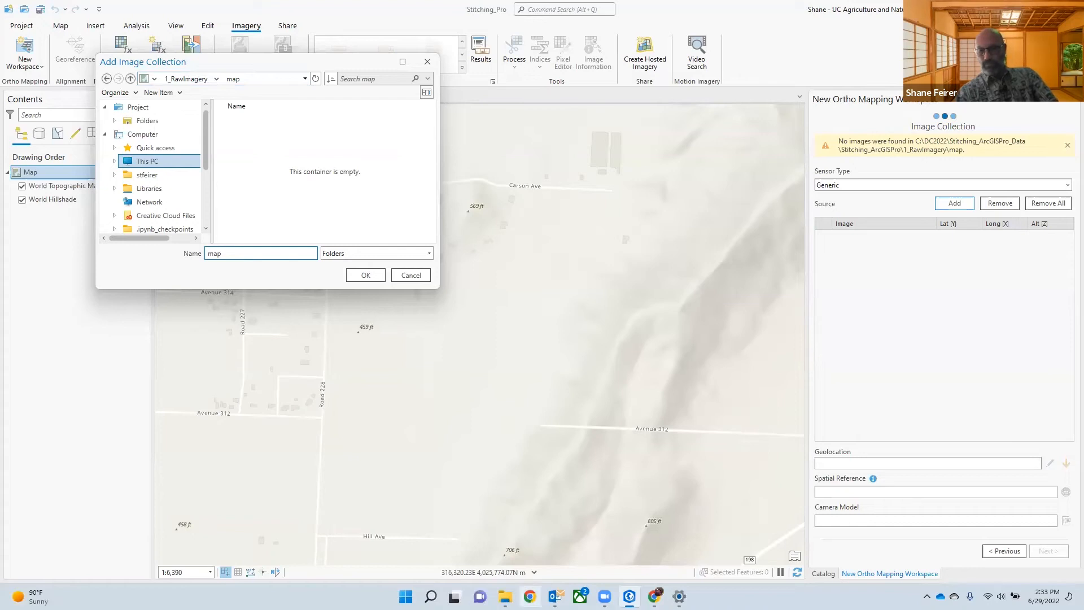
# Step: Switch to File Explorer and look inside C:\DC2022\Stitching_ArcGISPro_Data\Stitching_ArcGISPro\1_RawImagery for the drone images
pyautogui.click(505, 597)
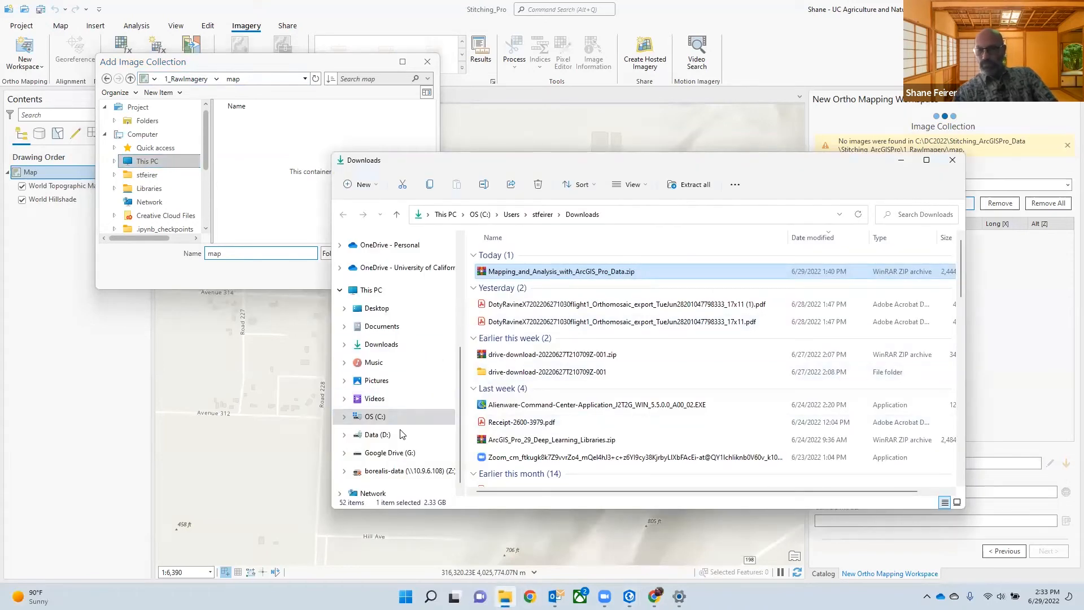
pyautogui.click(393, 415)
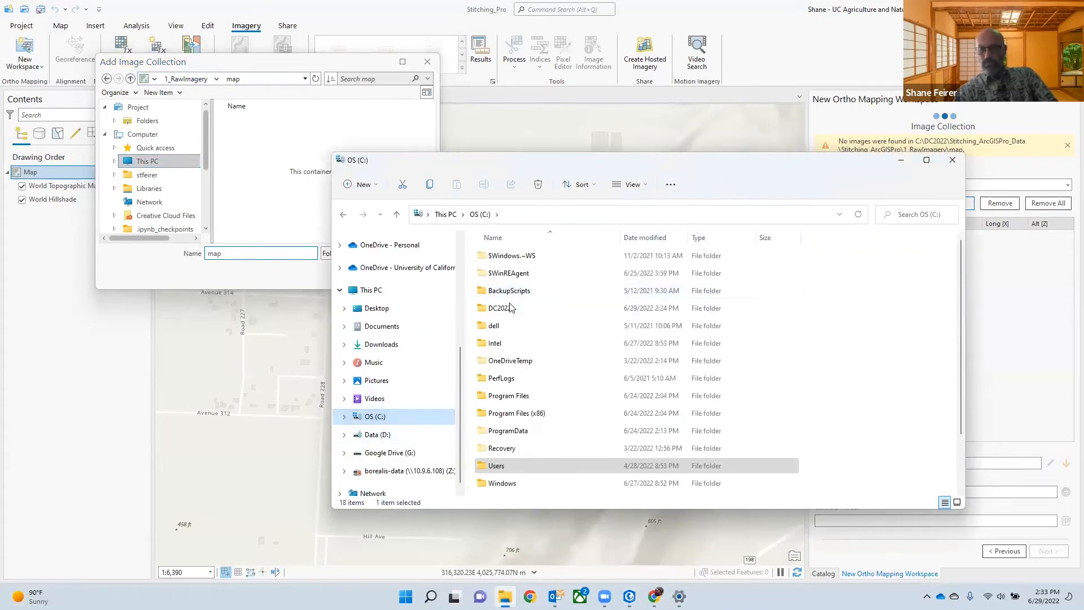
pyautogui.doubleClick(501, 308)
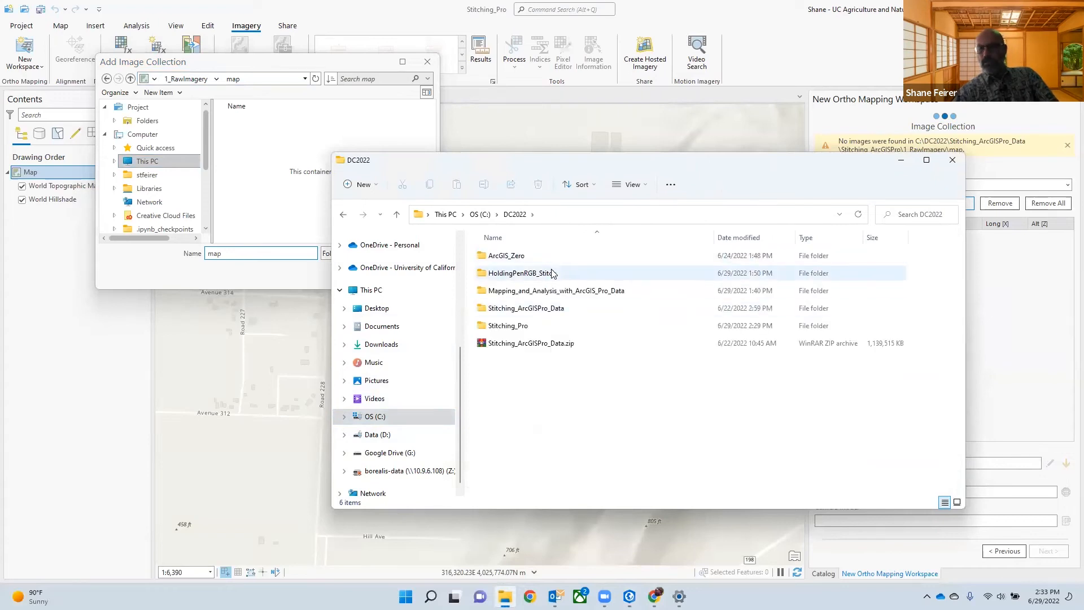
pyautogui.doubleClick(543, 309)
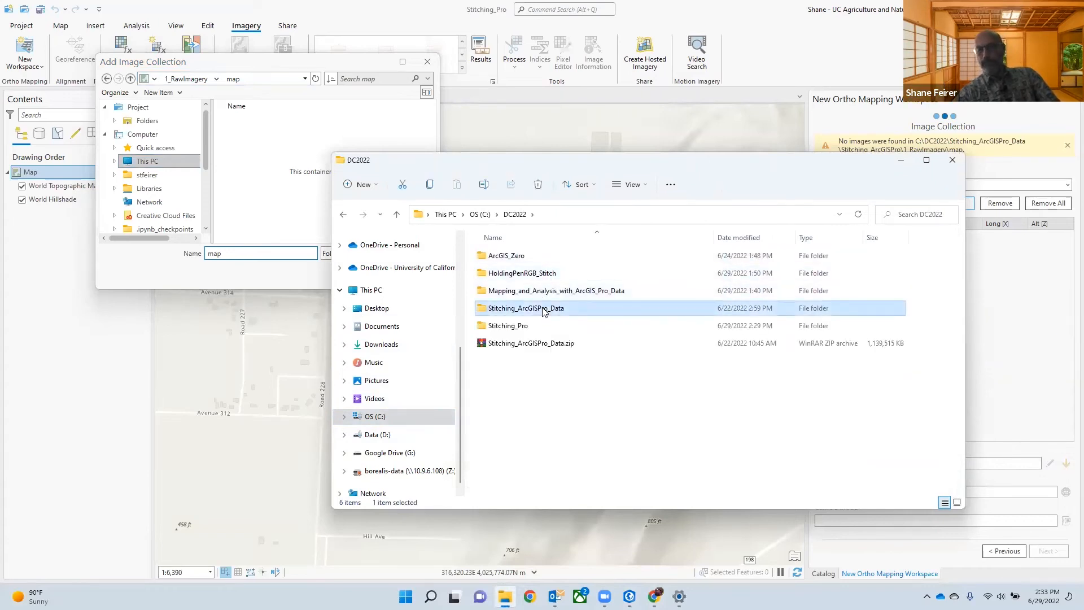
pyautogui.doubleClick(507, 256)
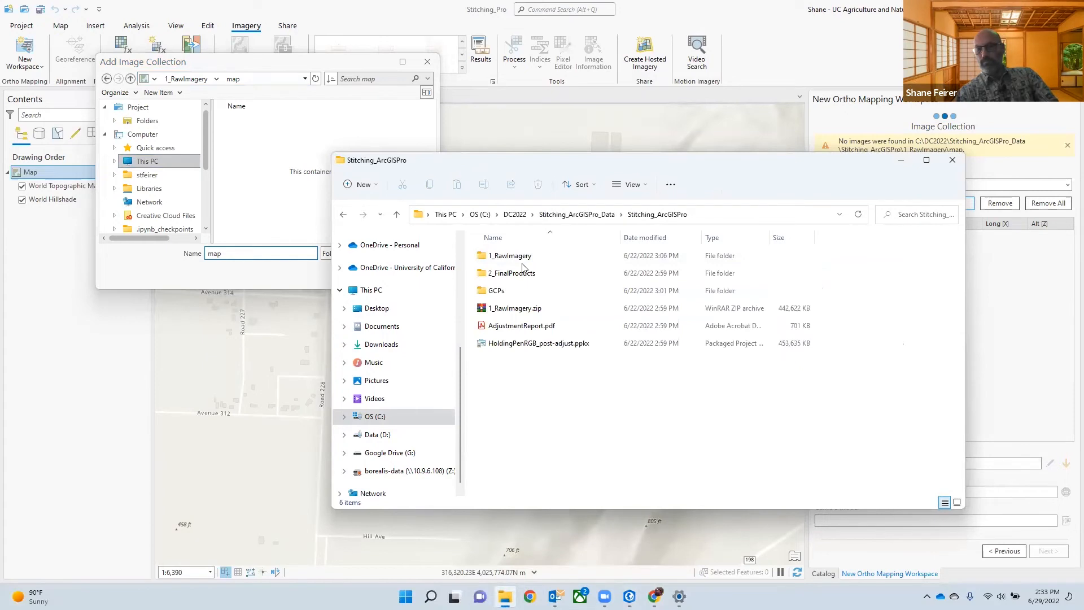
pyautogui.doubleClick(517, 255)
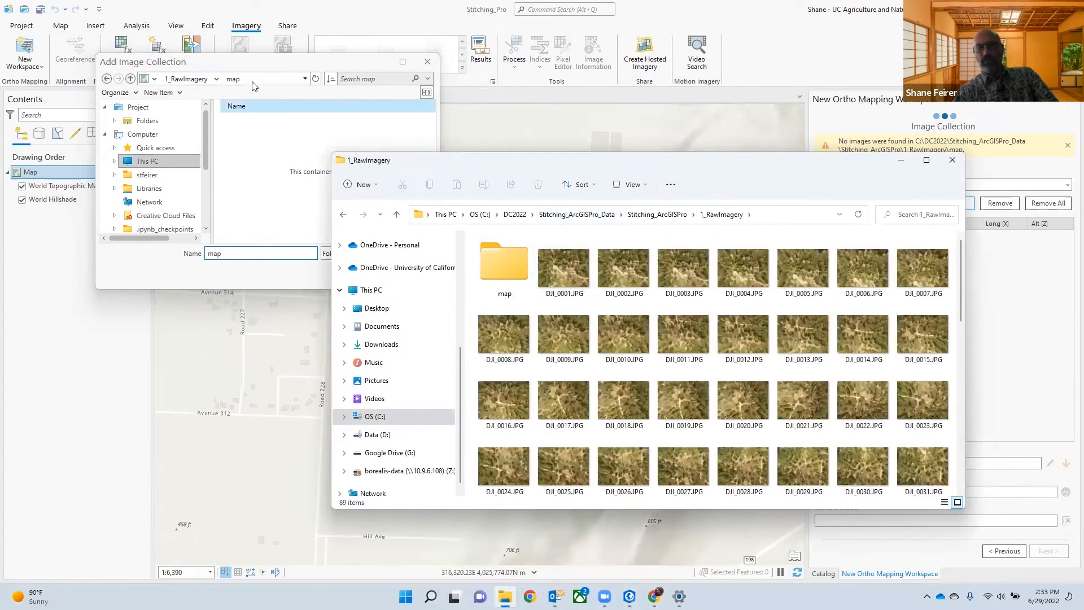
# Step: Add the 1_RawImagery folder from Stitching_ArcGISPro as the image source of the ortho mapping workspace
pyautogui.click(197, 80)
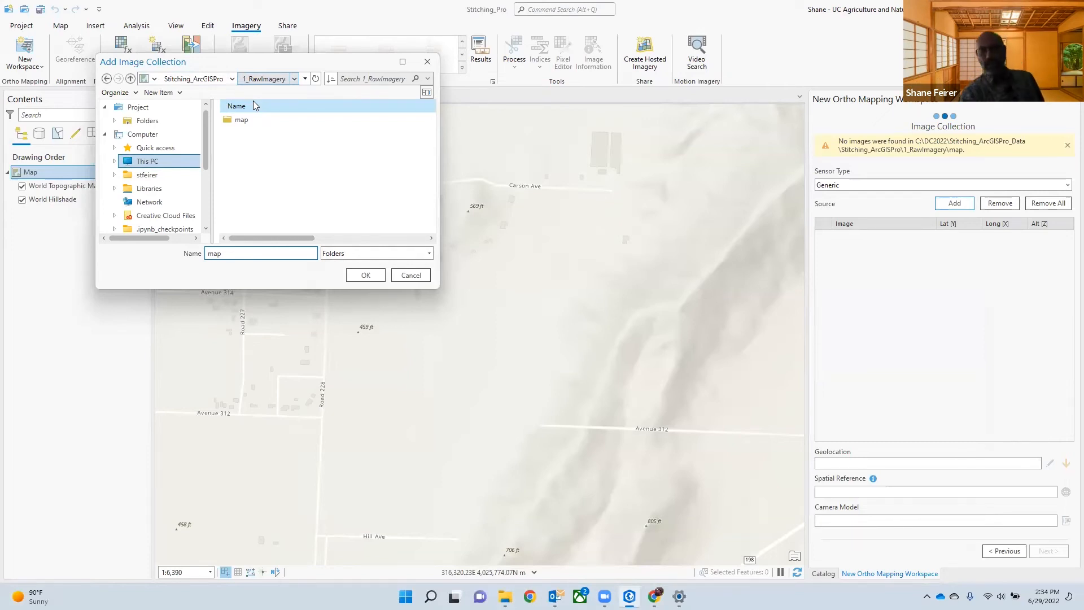
pyautogui.click(194, 79)
pyautogui.click(248, 119)
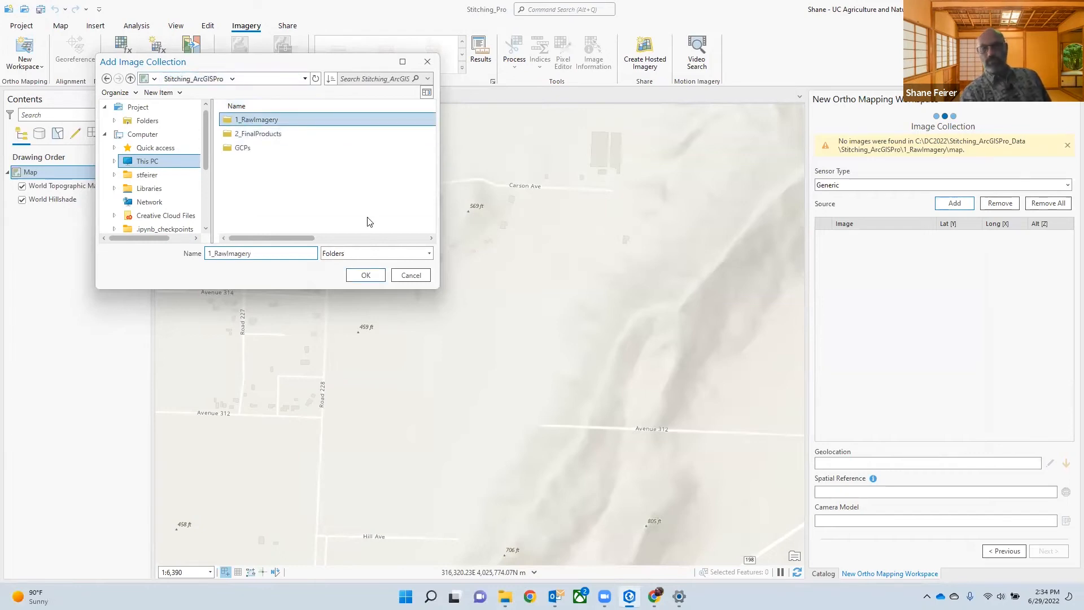
pyautogui.click(366, 275)
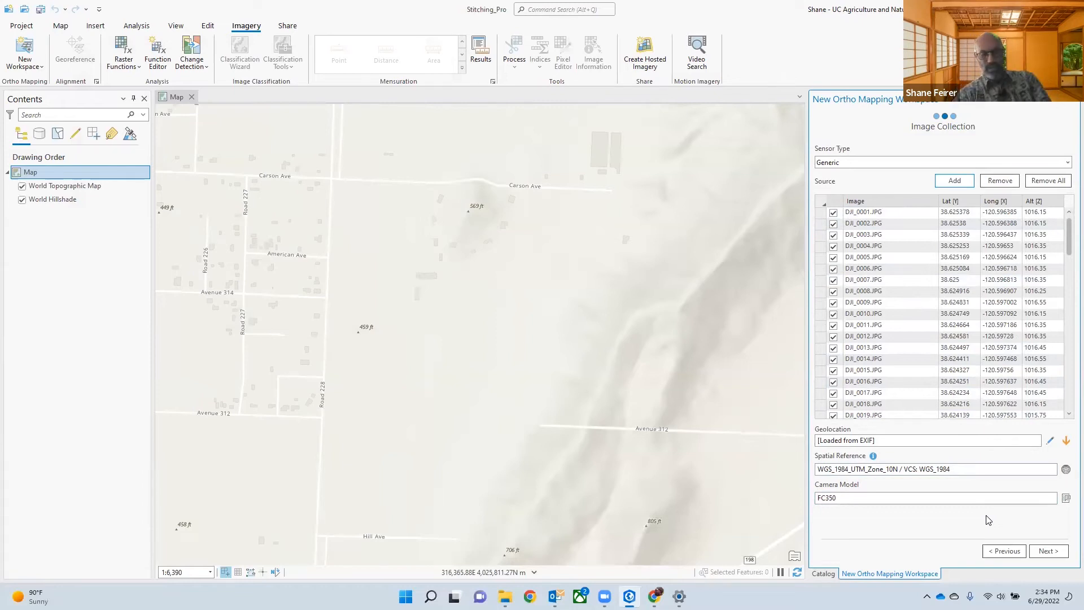
# Step: Keep the average elevation from image metadata and estimated statistics in the data loader options, and finish creating the workspace
pyautogui.press('ctrl')
pyautogui.press('ctrl')
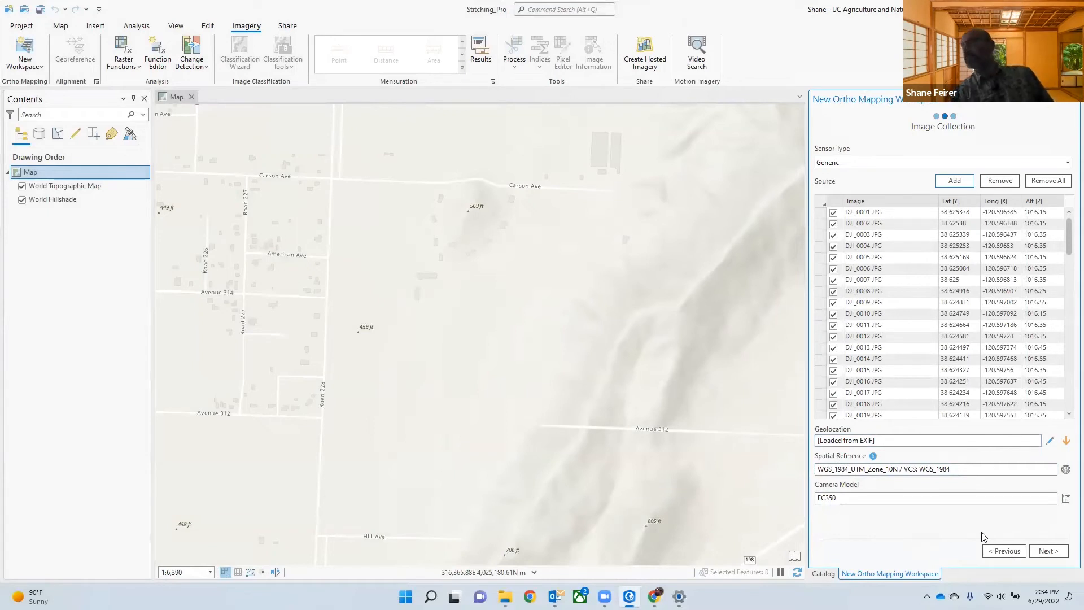
pyautogui.click(1038, 552)
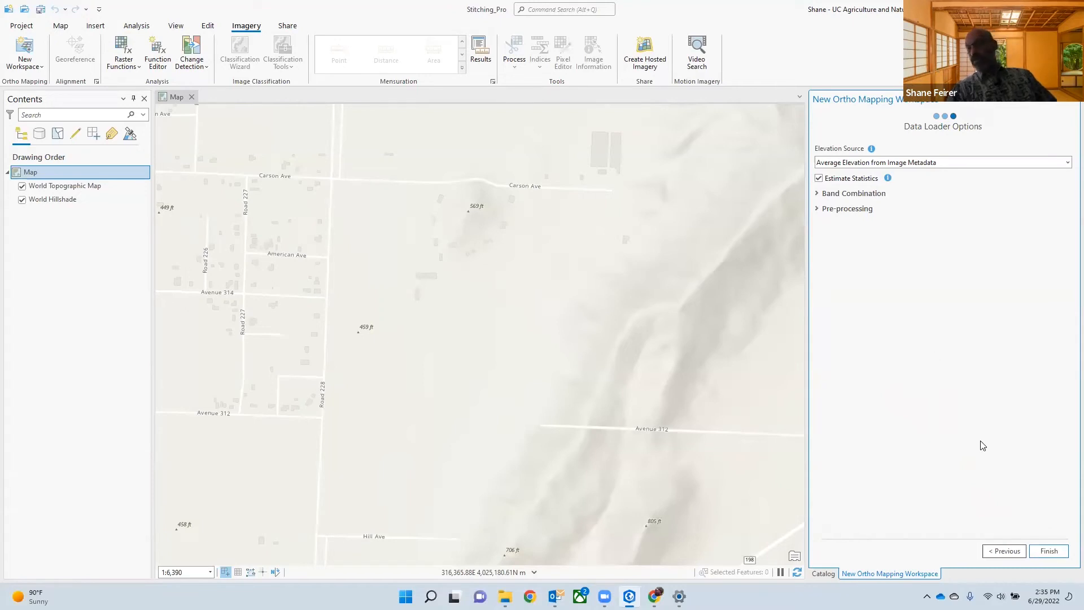
pyautogui.click(1047, 552)
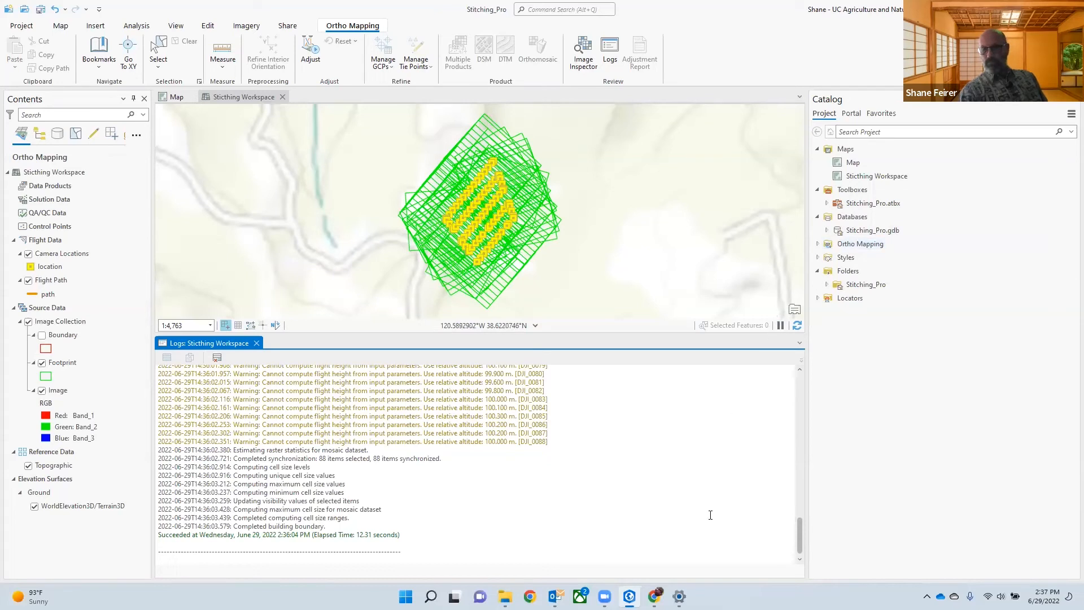
# Step: Switch to Chrome to present the ArcGIS Pro Activity slide full screen, and return to ArcGIS Pro
pyautogui.click(654, 596)
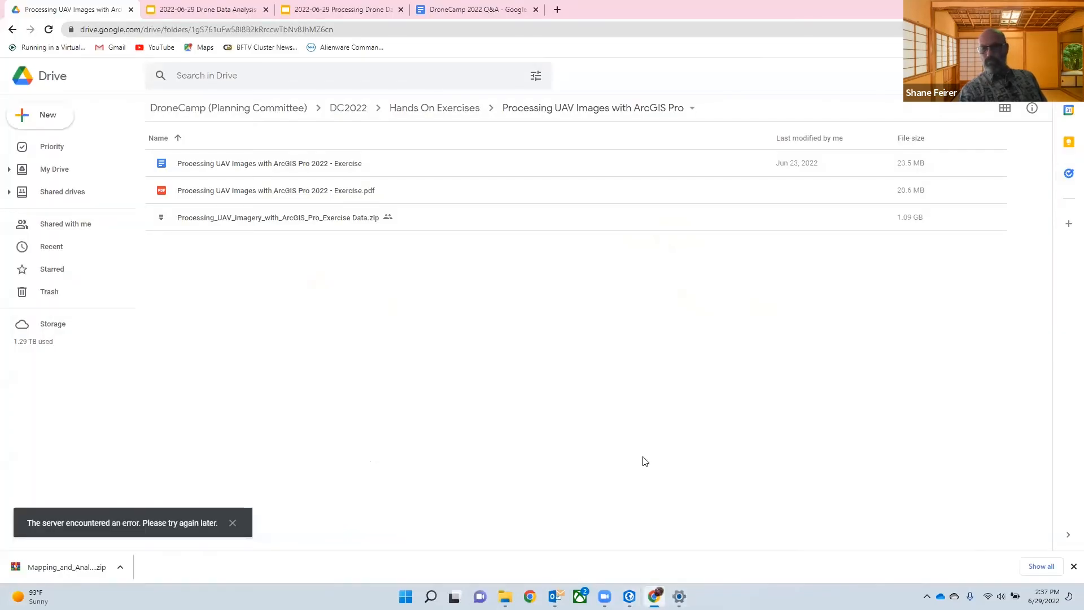
pyautogui.click(294, 10)
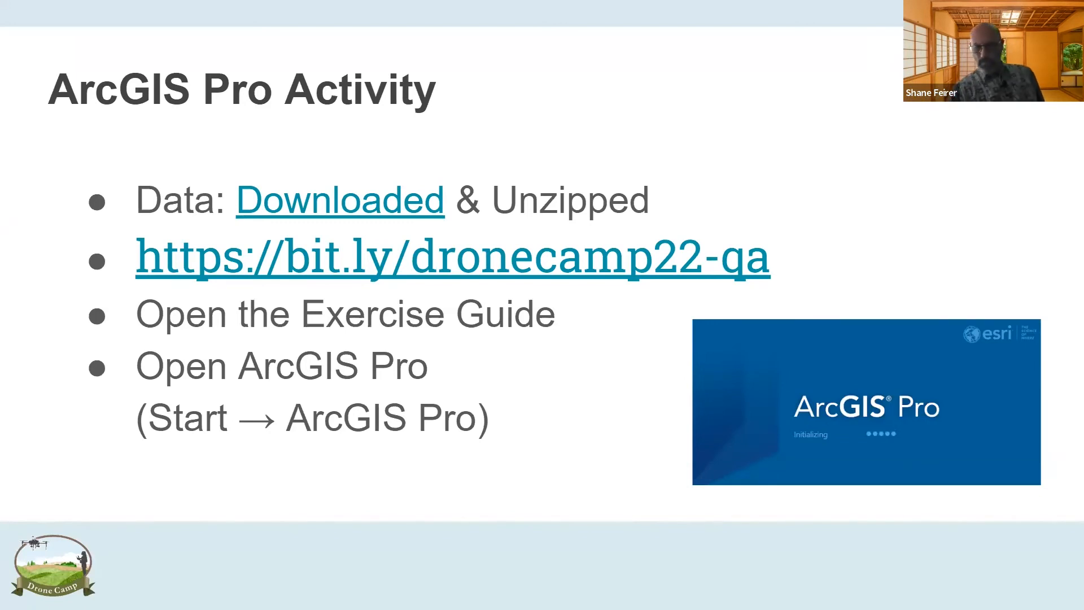
pyautogui.press('super+Tab')
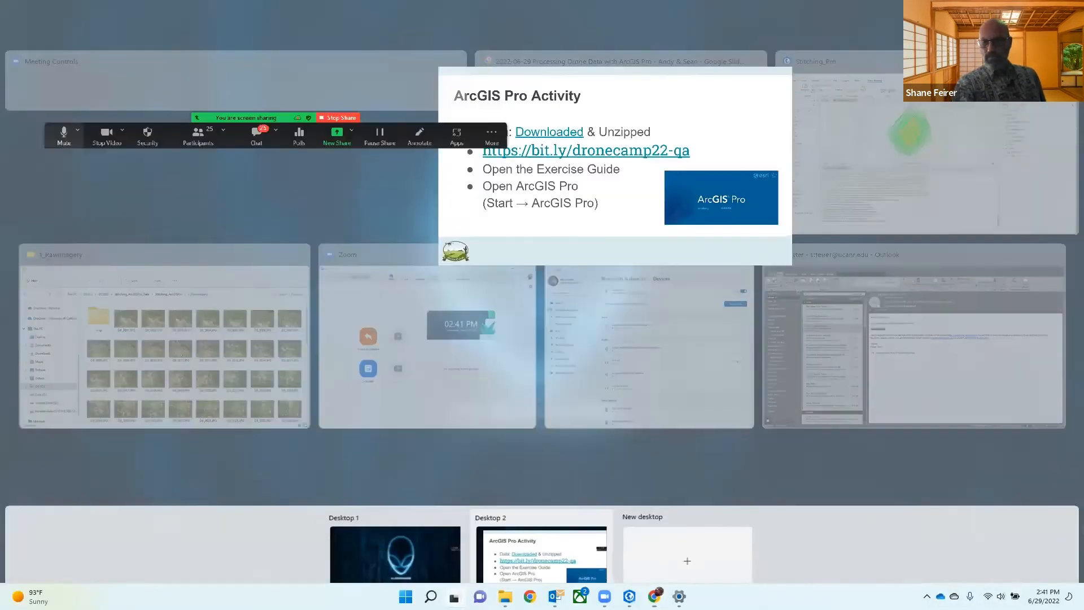
pyautogui.click(892, 203)
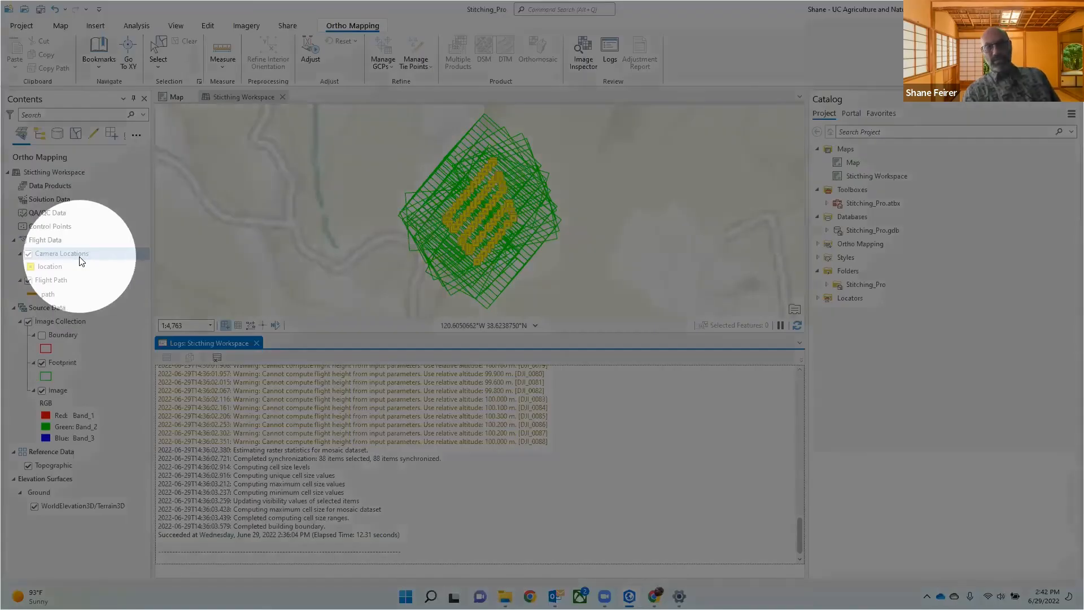
# Step: Select the Camera Locations layer and inspect the details of individual camera points DJI_0026.JPG and DJI_0062.JPG on the map
pyautogui.click(81, 260)
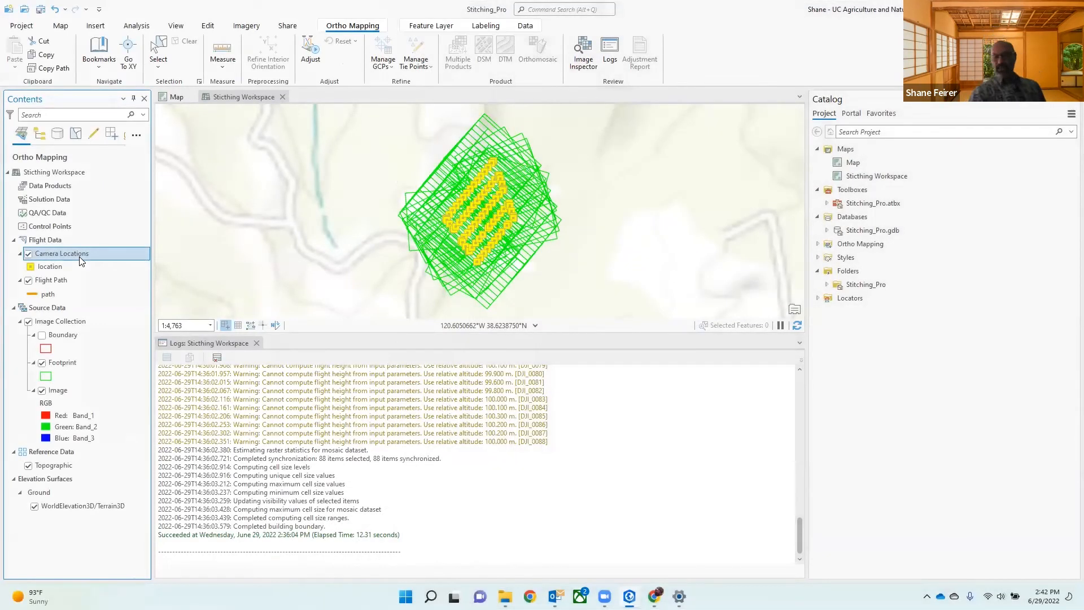
pyautogui.click(468, 215)
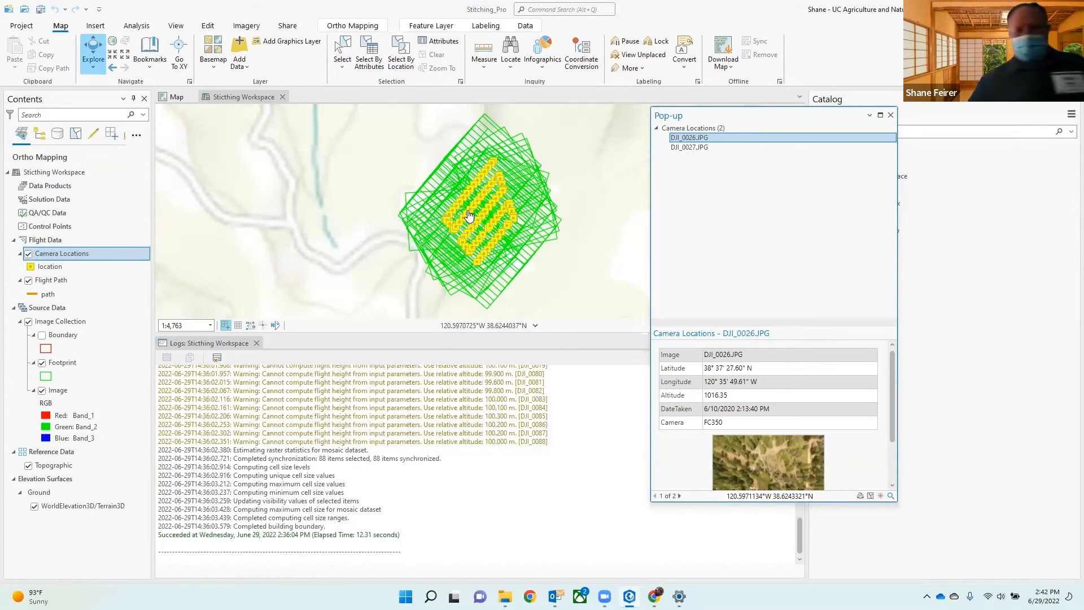
pyautogui.scroll(8, 469, 226)
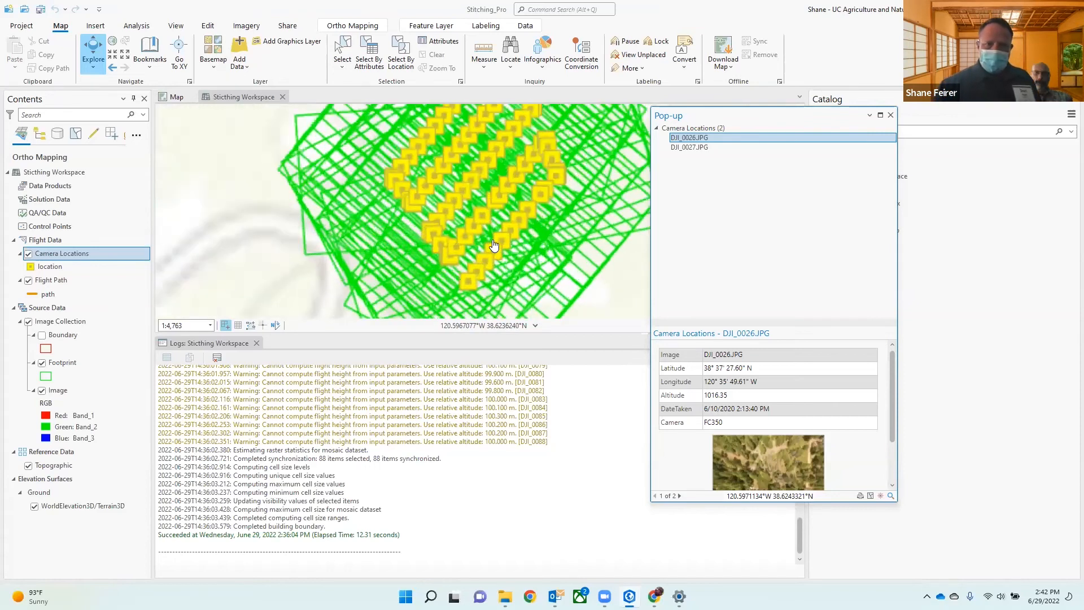
pyautogui.scroll(-2, 451, 203)
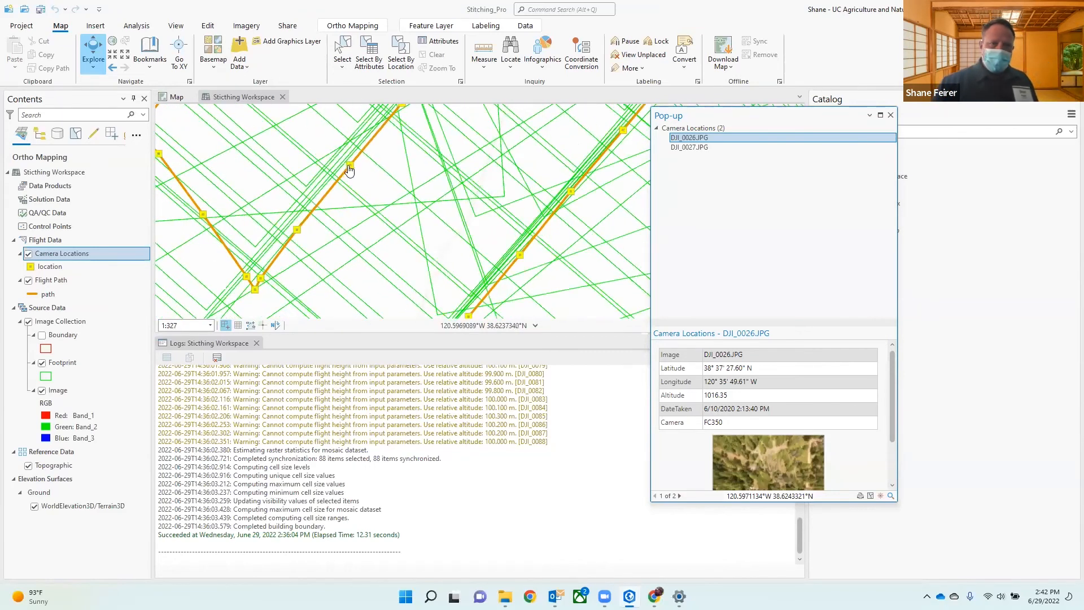
pyautogui.click(350, 170)
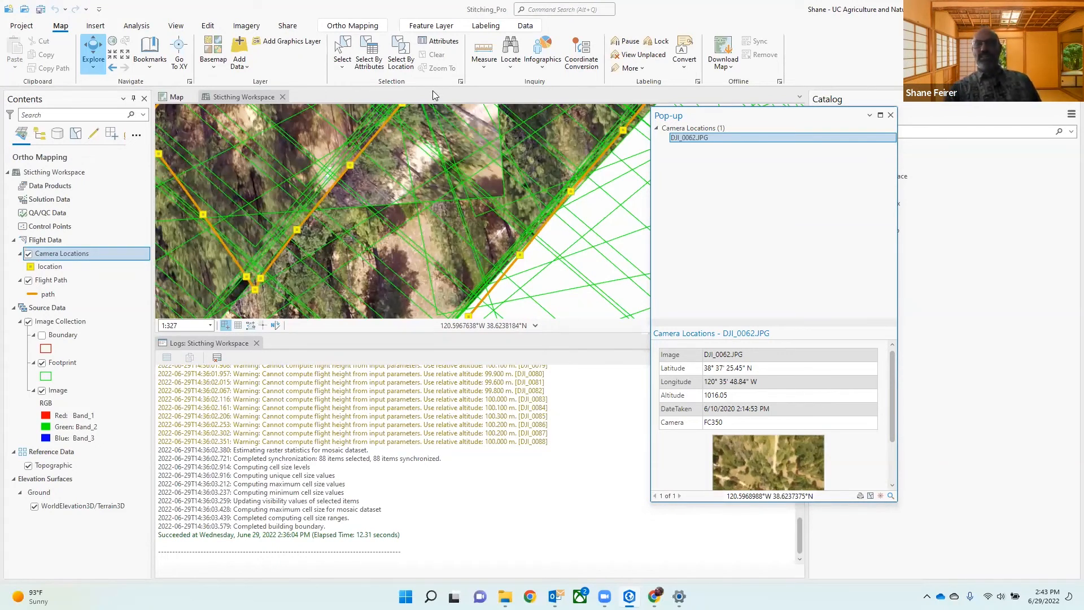
# Step: Select the stitching workspace in the contents and display its ortho mapping tools to review the Adjust command
pyautogui.click(55, 173)
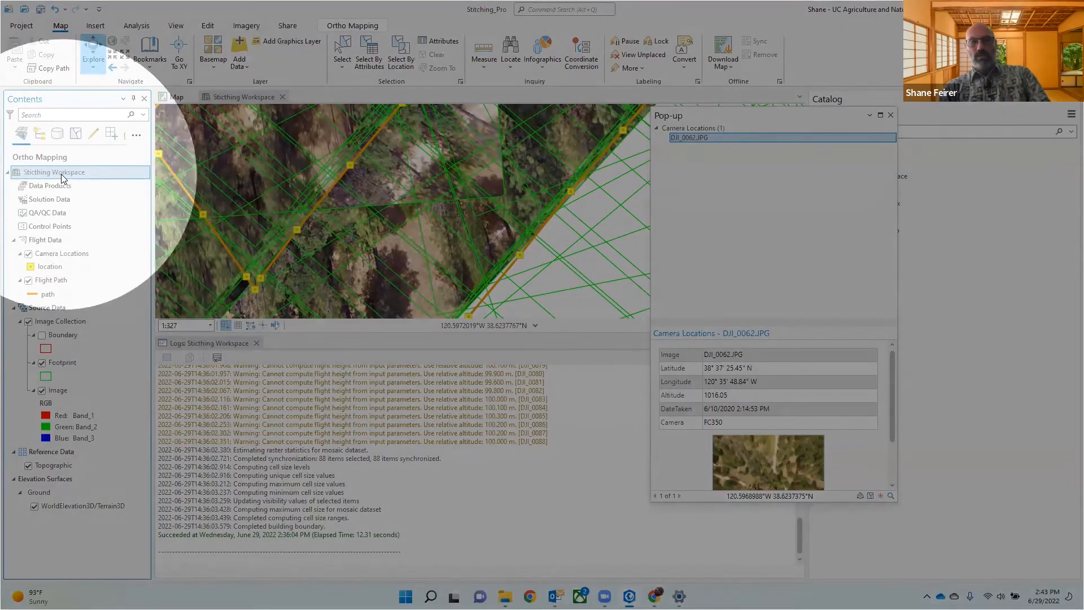
pyautogui.click(61, 174)
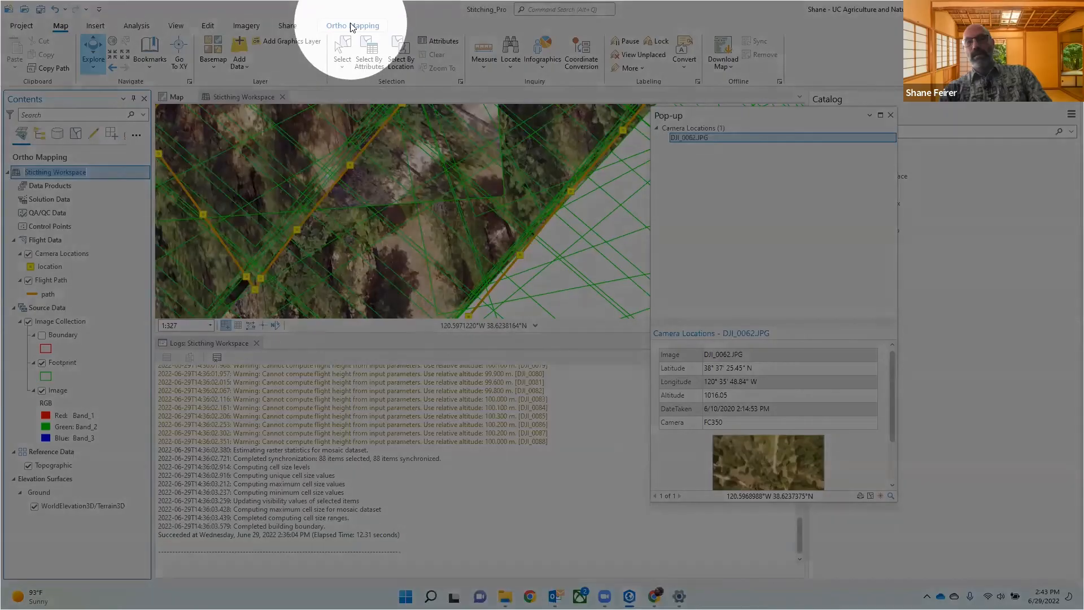
pyautogui.click(351, 26)
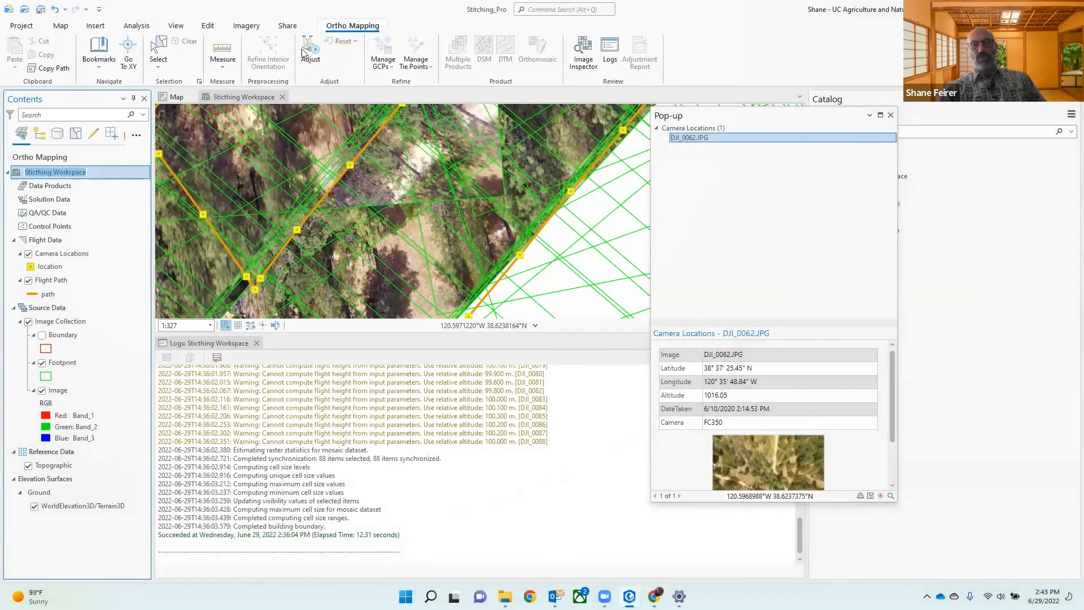
pyautogui.click(310, 52)
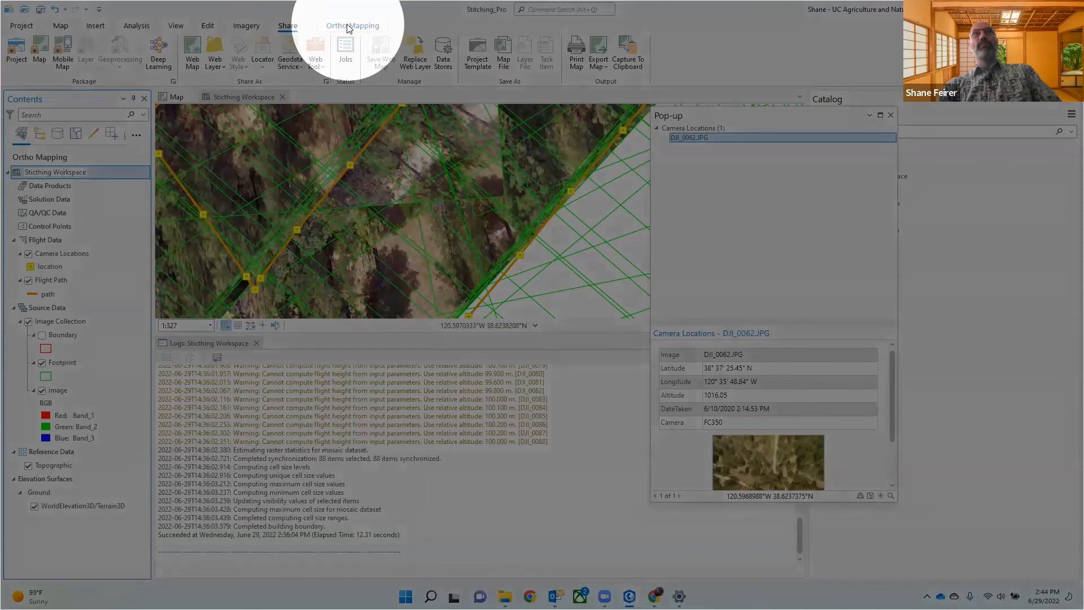
pyautogui.click(349, 26)
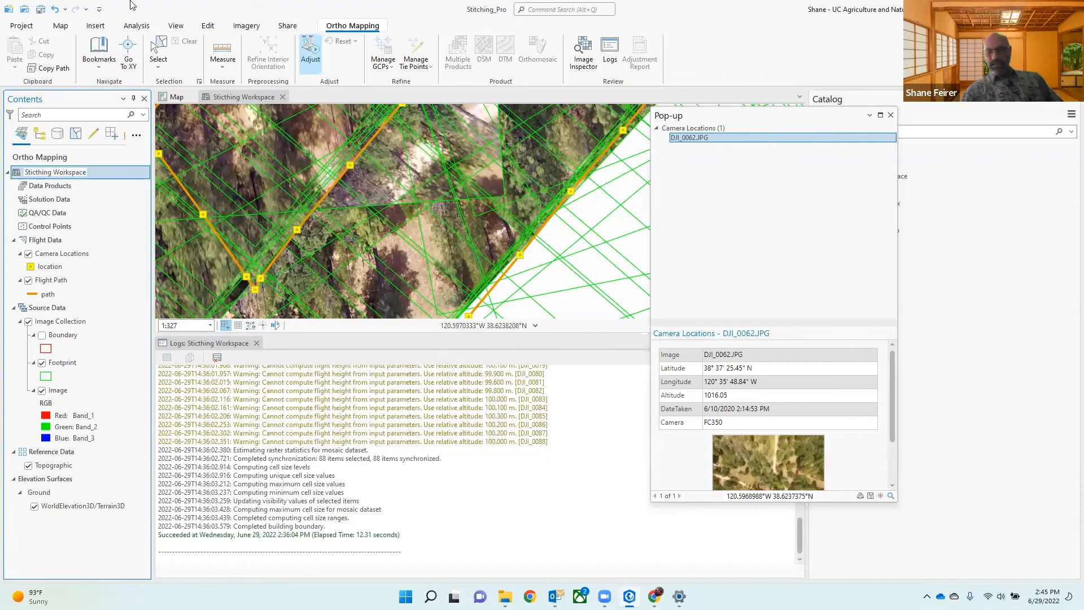
# Step: Switch to File Explorer, look through the map and 2_FinalProducts folders, and return to the Stitching_ArcGISPro folder
pyautogui.click(505, 596)
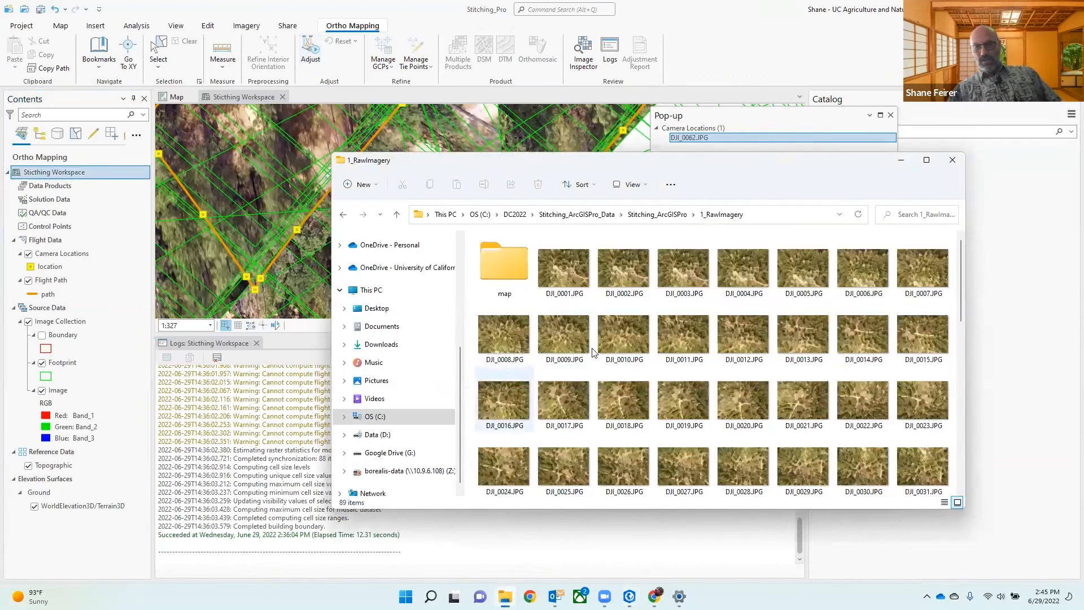
pyautogui.click(510, 261)
pyautogui.doubleClick(510, 261)
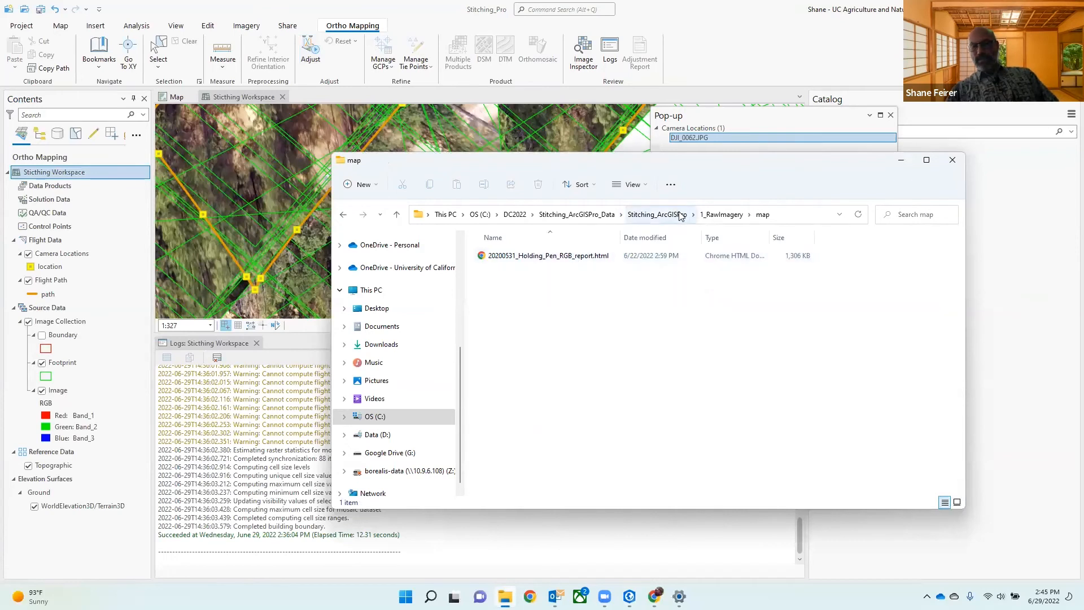
pyautogui.click(658, 214)
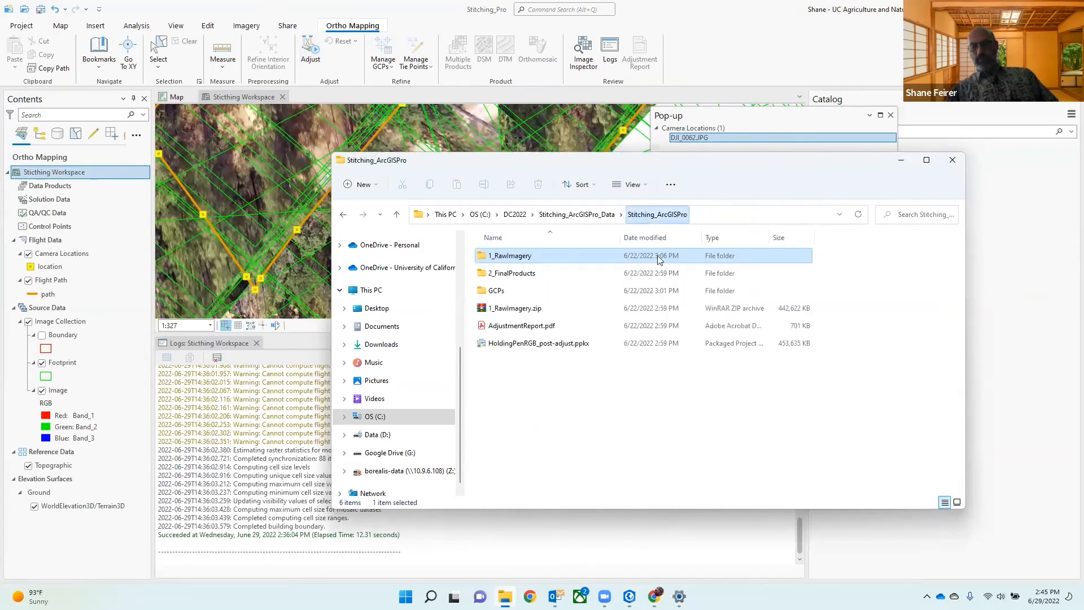
pyautogui.doubleClick(545, 273)
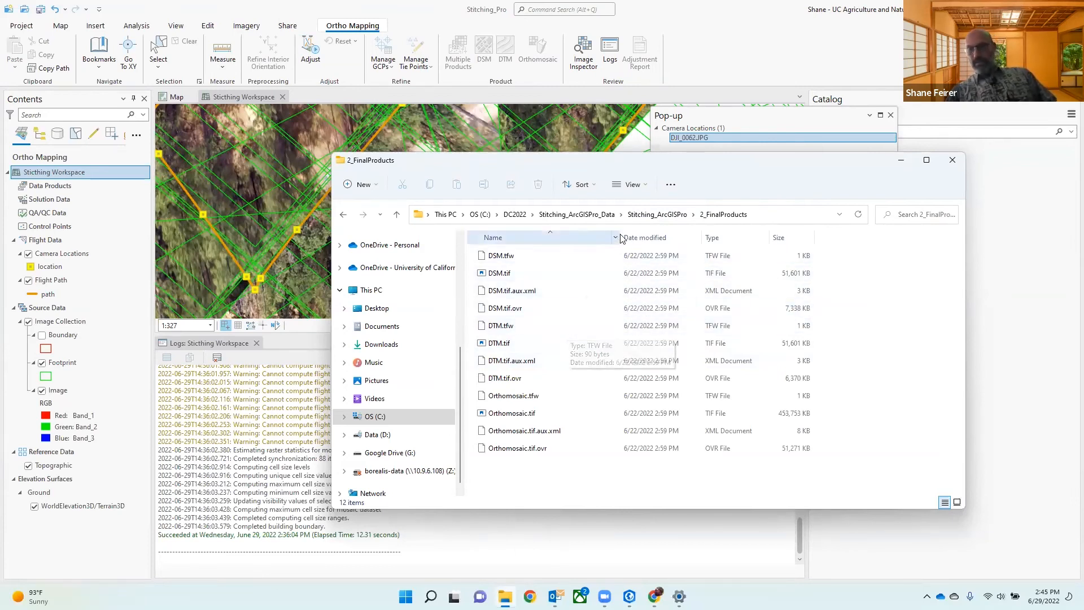
pyautogui.click(649, 216)
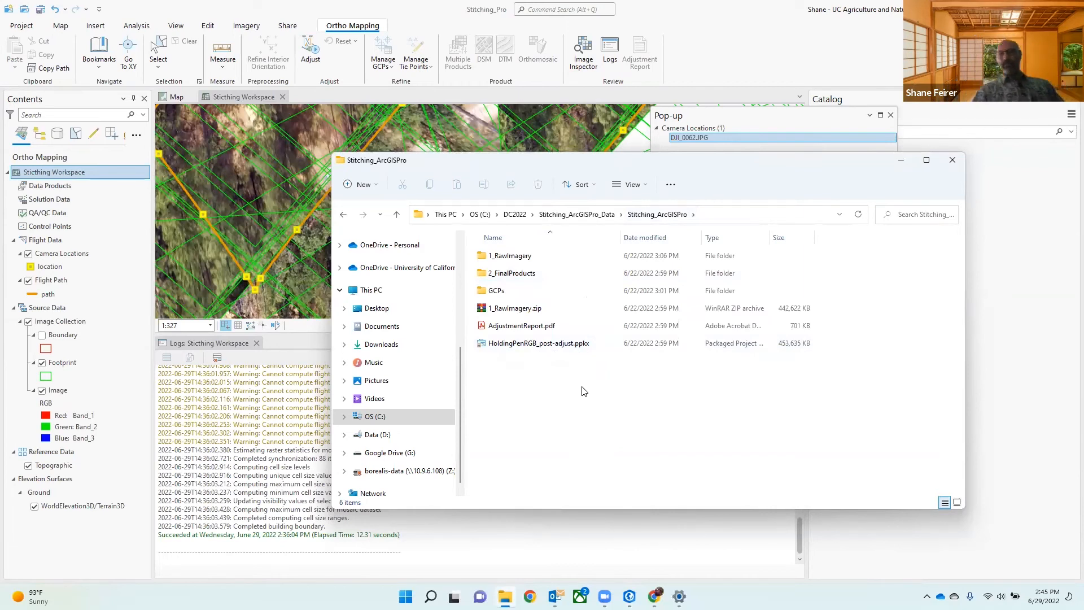
# Step: Launch the HoldingPenRGB_post-adjust.ppkx package, bring up the HoldingPenRGB_Stitch project in ArcGIS Pro, and display its ortho mapping tools
pyautogui.doubleClick(554, 347)
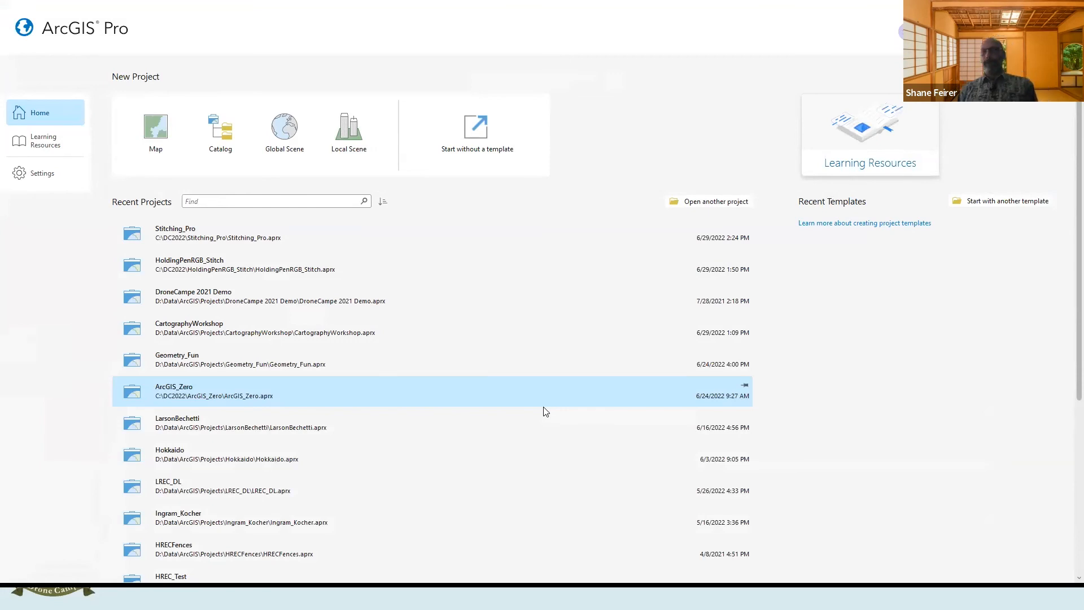
pyautogui.click(543, 405)
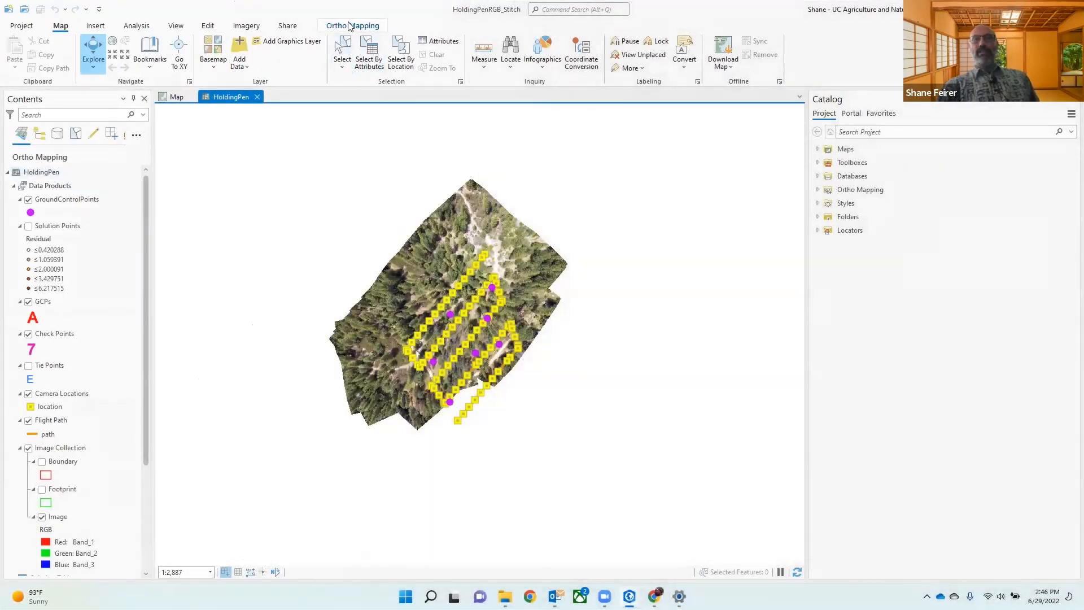
pyautogui.click(350, 26)
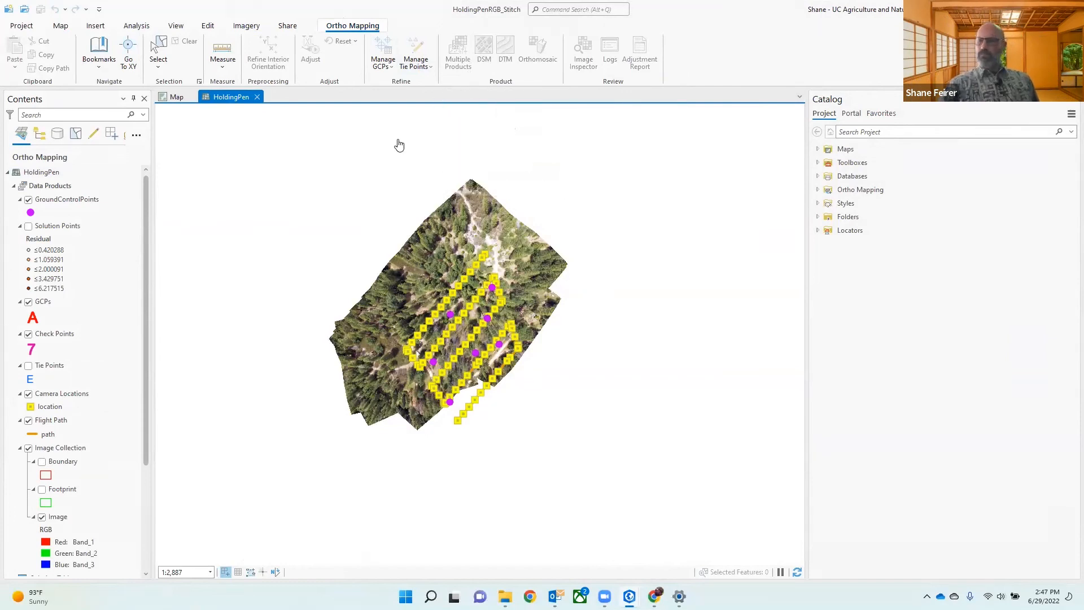
# Step: Review the HoldingPen workspace's layers, including Data Products, Ground Control Points, Check Points, Tie Points, Flight Path, Image Collection and Solution Table
pyautogui.click(48, 186)
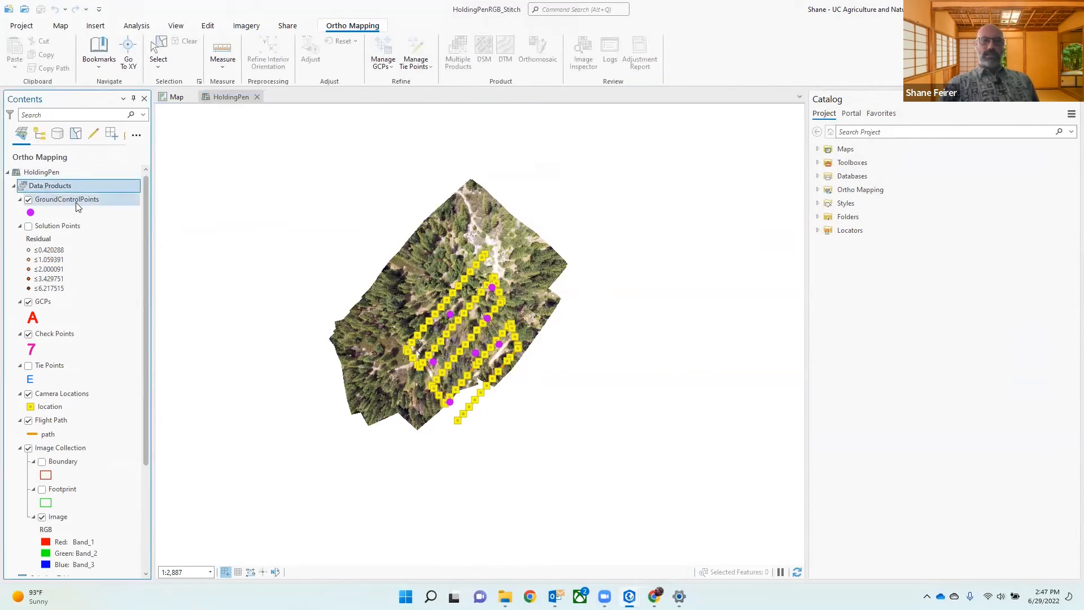
pyautogui.scroll(-2, 77, 264)
pyautogui.scroll(-3, 78, 263)
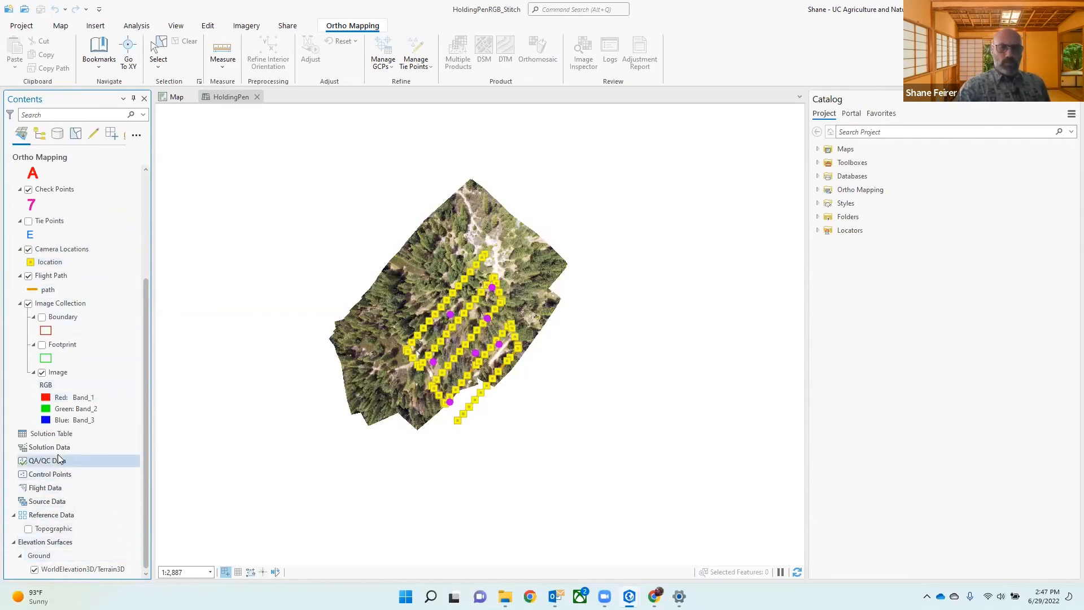
pyautogui.click(52, 434)
pyautogui.click(48, 306)
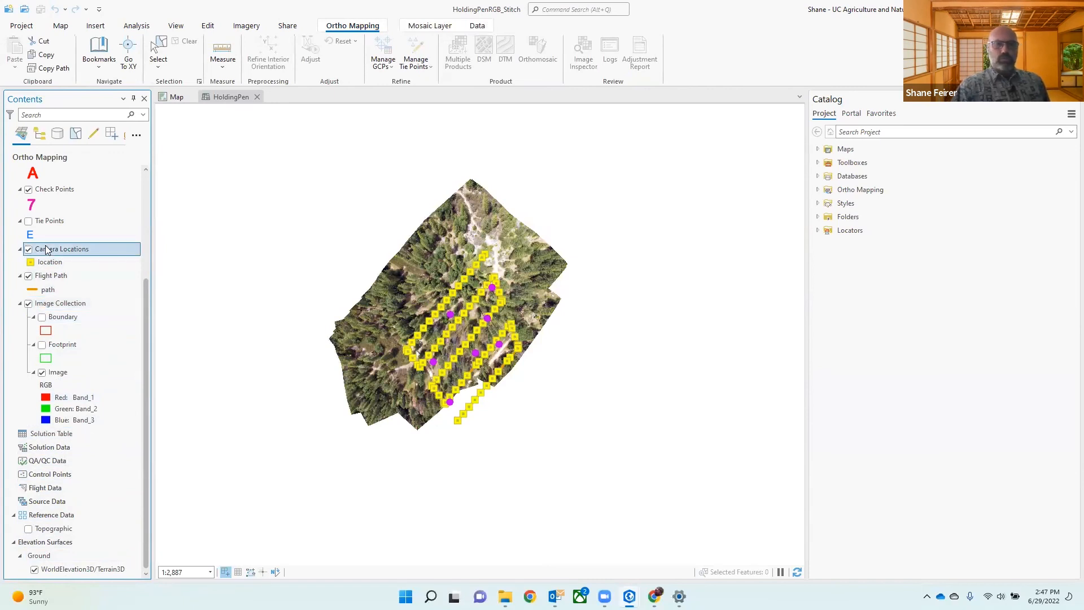
pyautogui.click(47, 276)
pyautogui.click(46, 222)
pyautogui.click(42, 189)
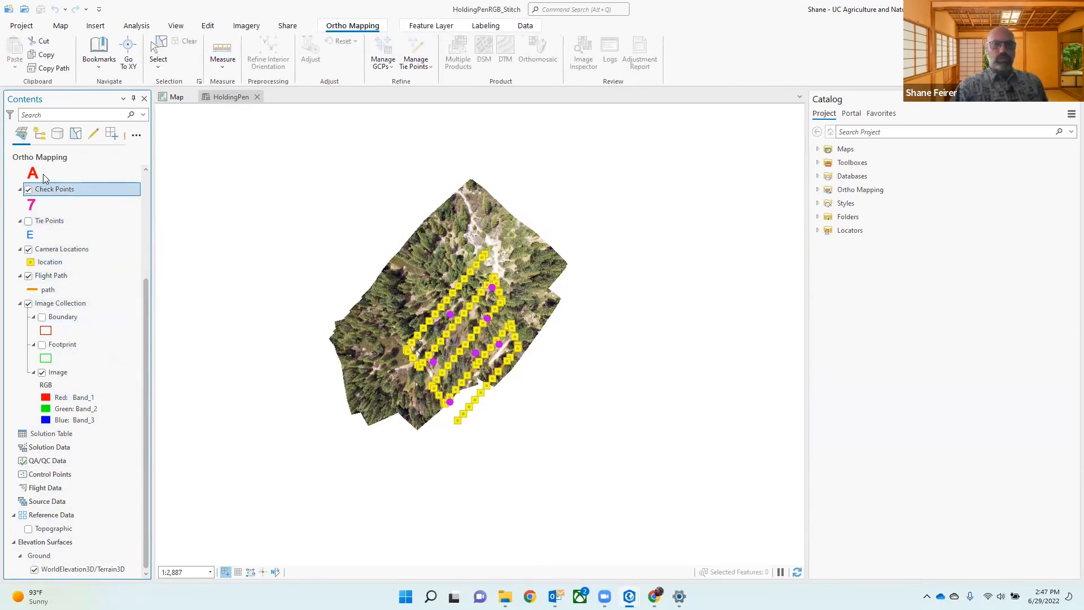
pyautogui.scroll(3, 60, 192)
pyautogui.scroll(2, 62, 195)
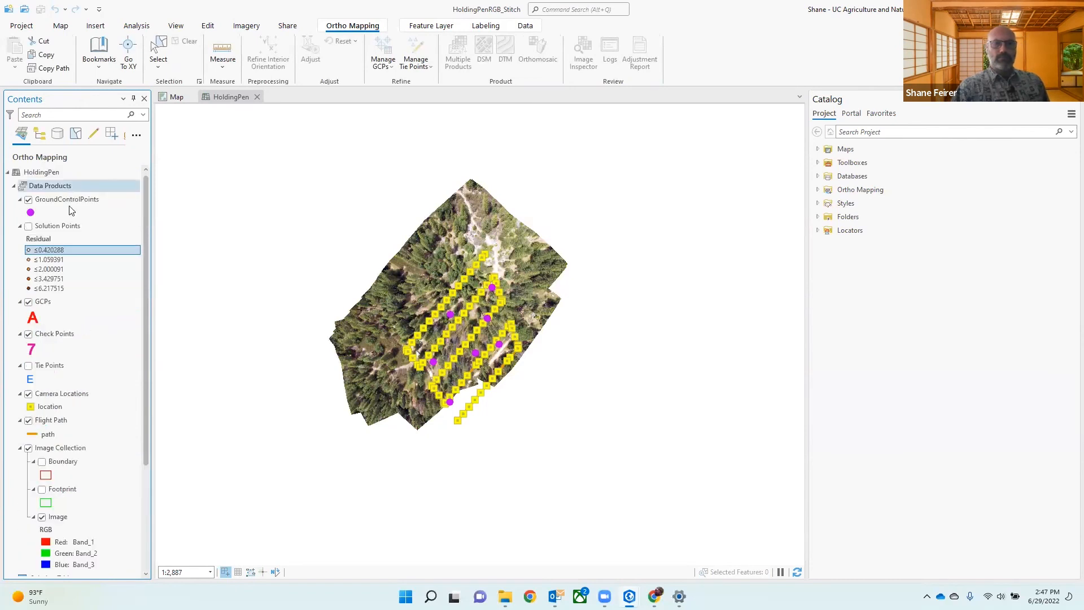
pyautogui.click(56, 199)
pyautogui.click(50, 185)
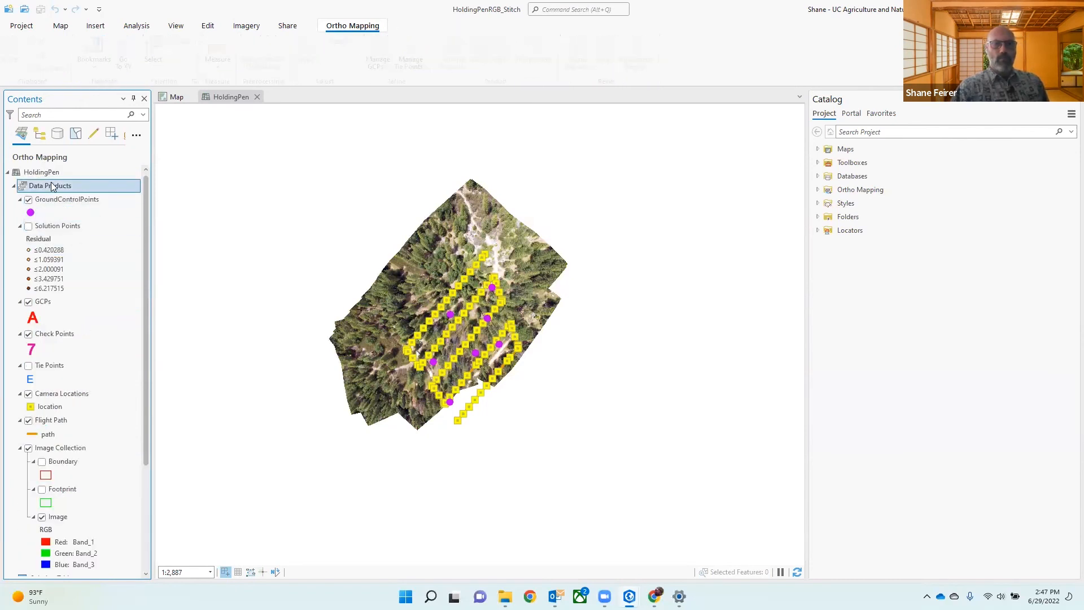
pyautogui.click(47, 172)
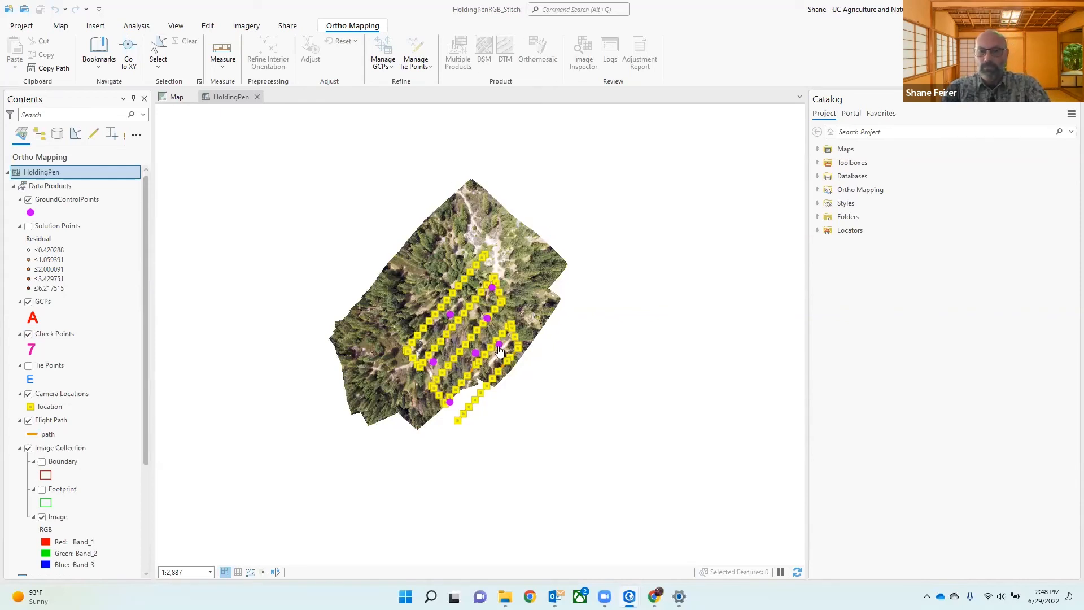
# Step: Examine the flight path, camera locations and ground control points over the HoldingPen imagery, and look over the remaining workspace layers
pyautogui.scroll(5, 485, 406)
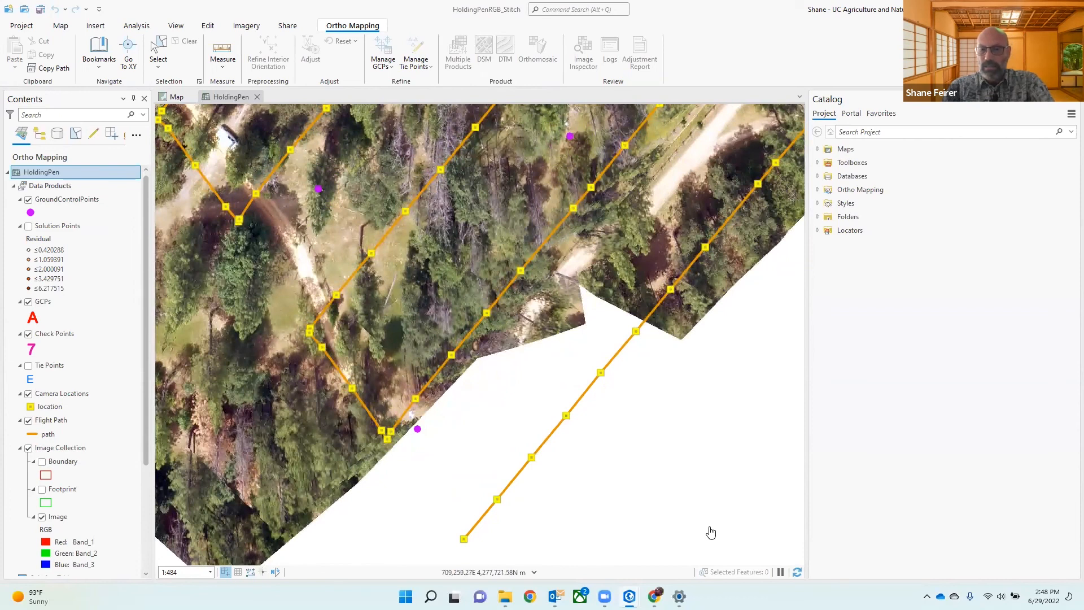
pyautogui.scroll(-3, 394, 310)
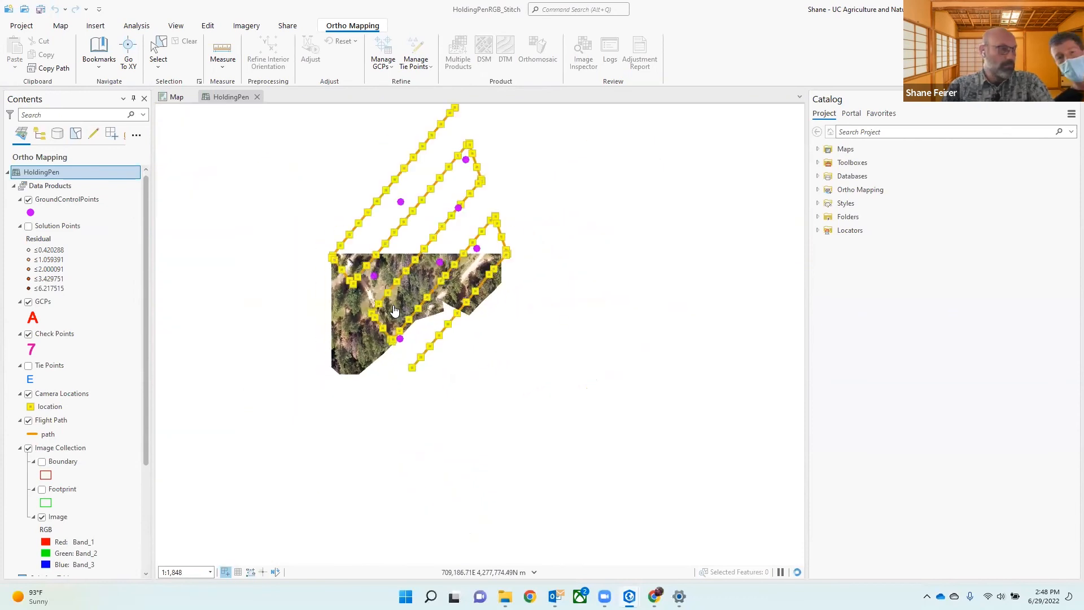
pyautogui.scroll(-1, 394, 310)
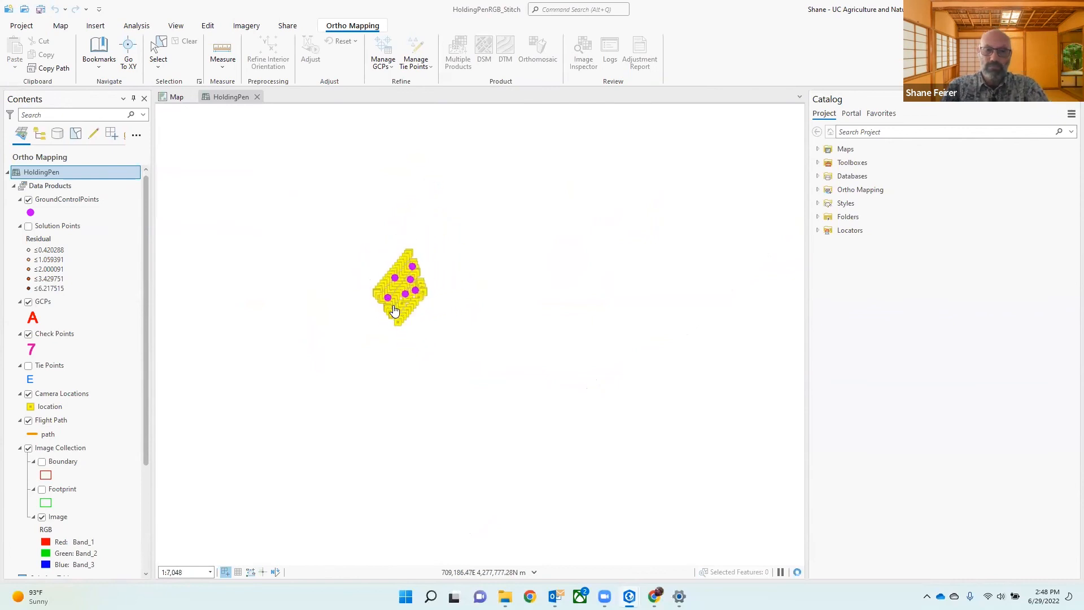
pyautogui.scroll(1, 394, 310)
pyautogui.moveTo(368, 182); pyautogui.dragTo(414, 345)
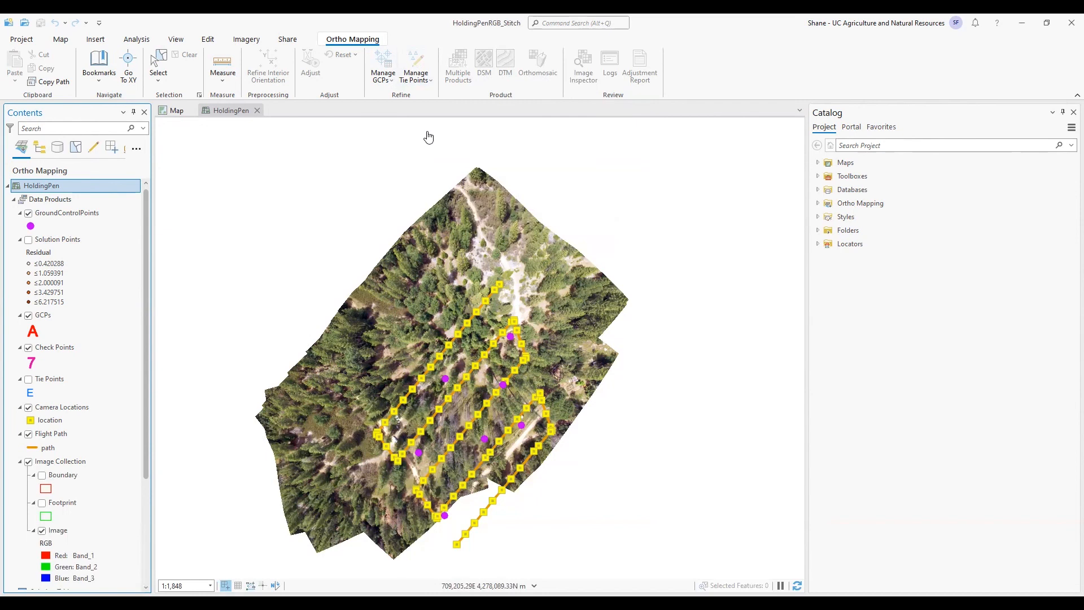
pyautogui.scroll(-1, 91, 335)
pyautogui.scroll(-4, 90, 335)
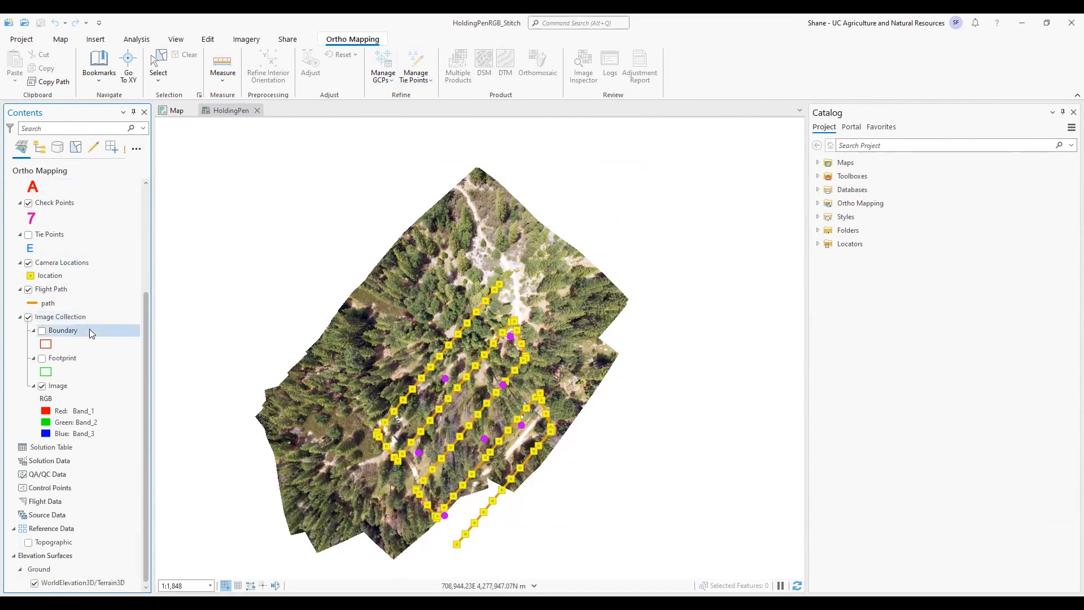